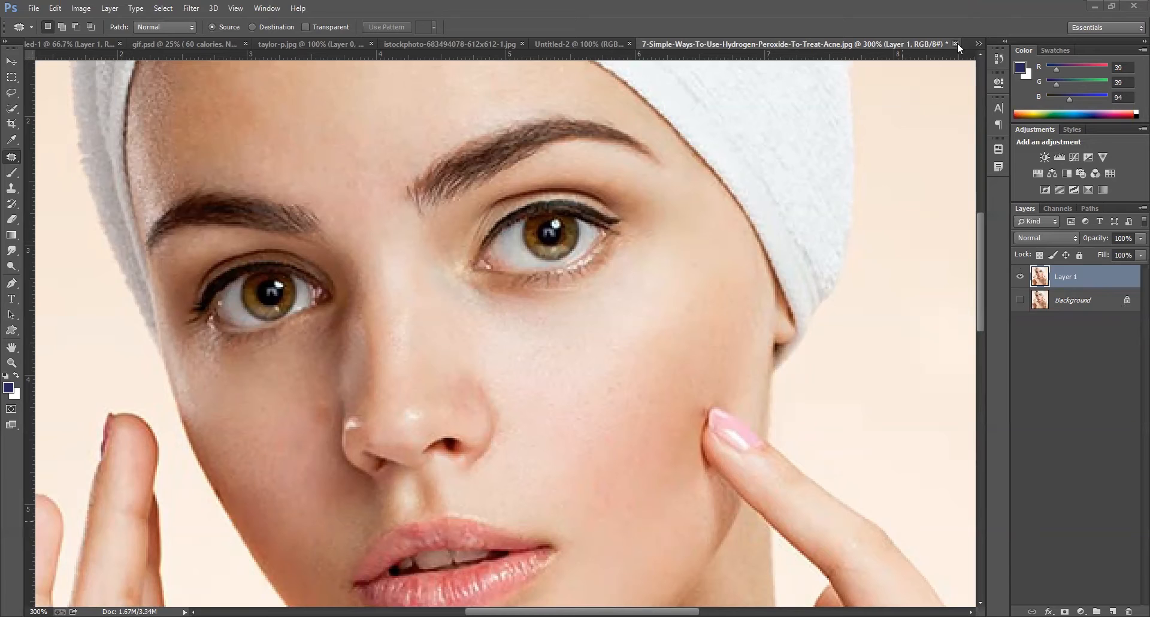
Close the retouched portrait without saving and return to the original acne photo to view the face.
left_click(576, 250)
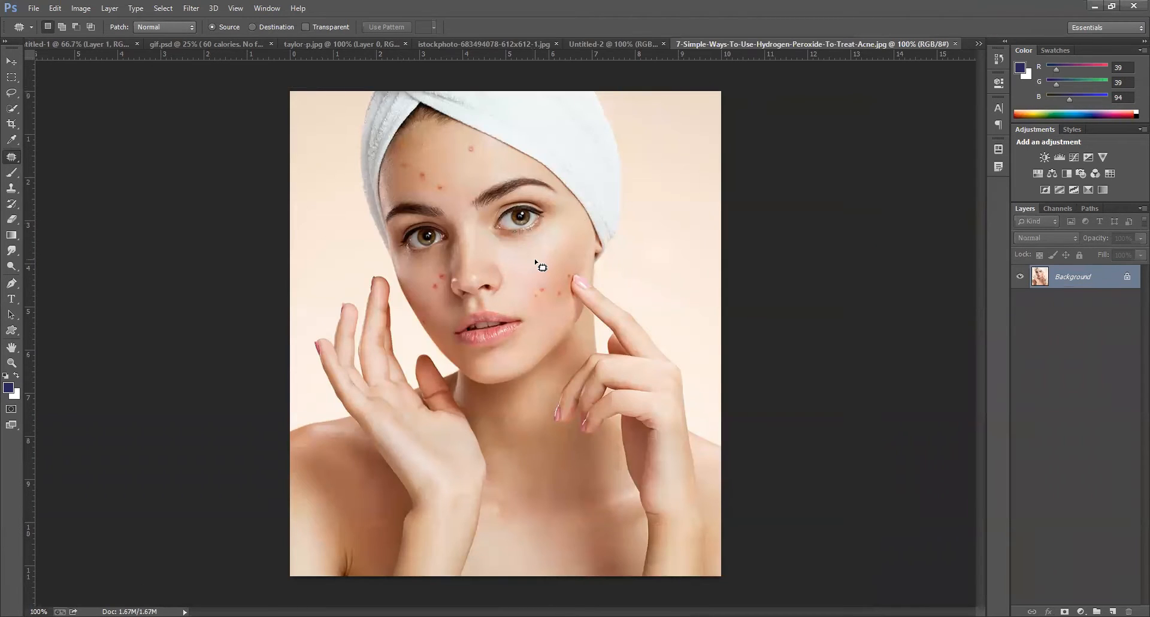
key("ctrl+plus")
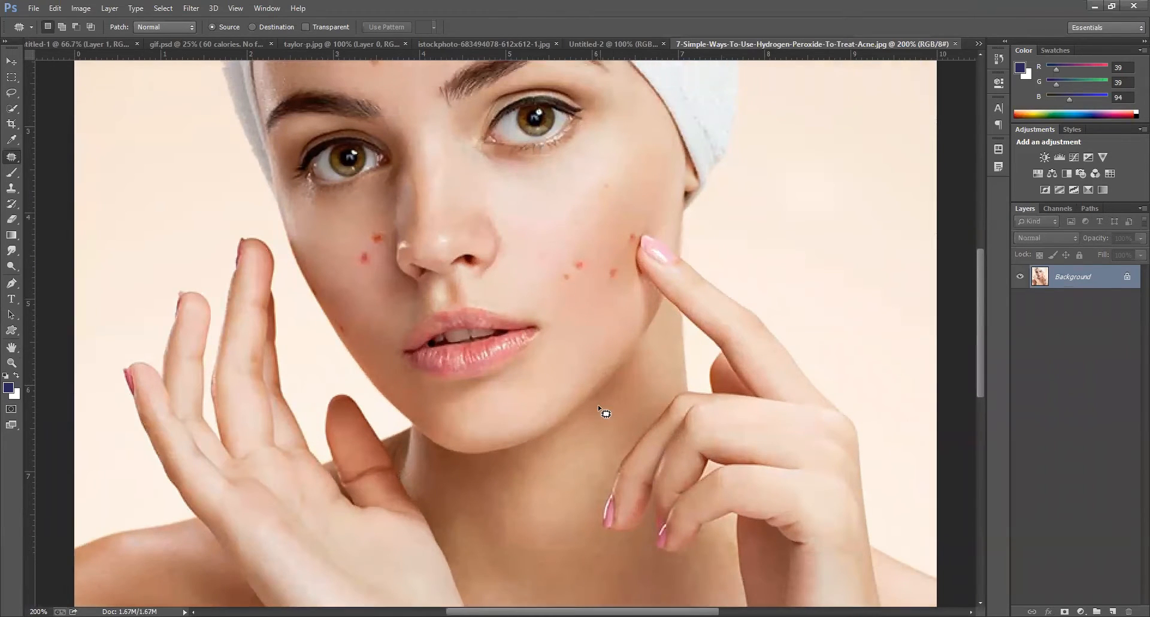
scroll(600, 406, "up", 3)
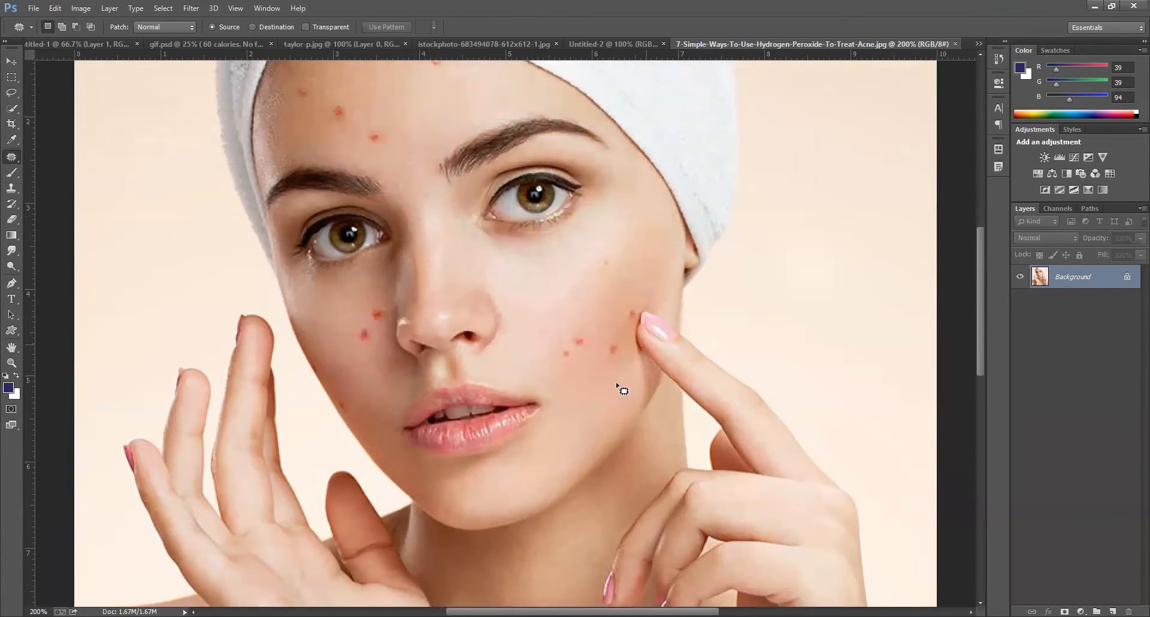
scroll(448, 276, "up", 1)
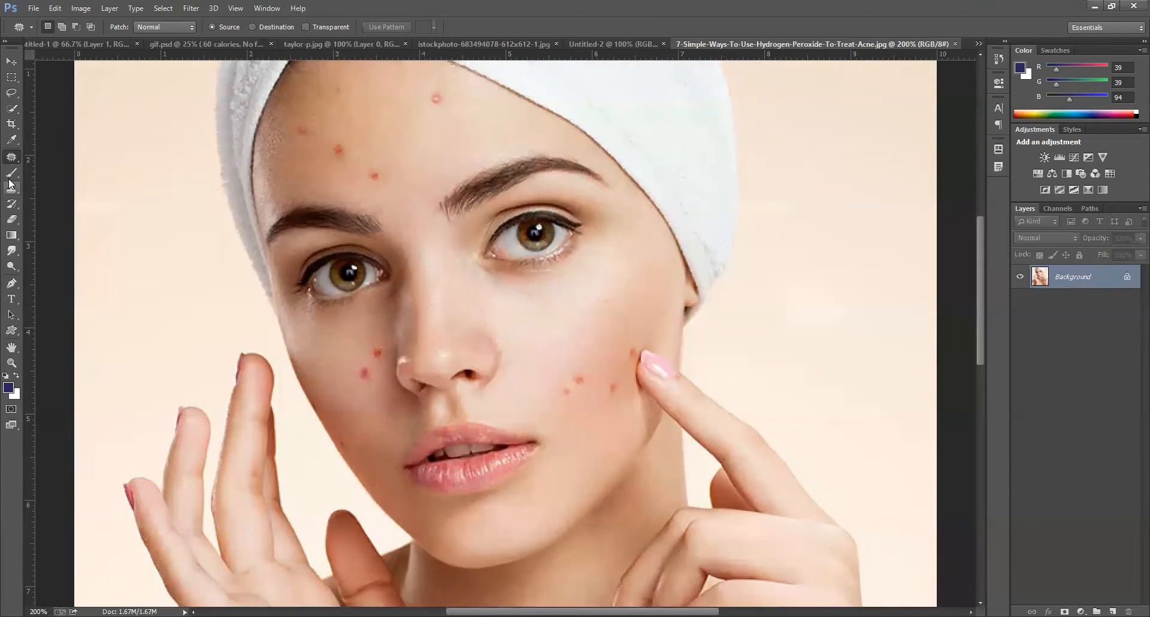
Select the Spot Healing Brush Tool and duplicate the Background layer, hiding the original.
right_click(11, 157)
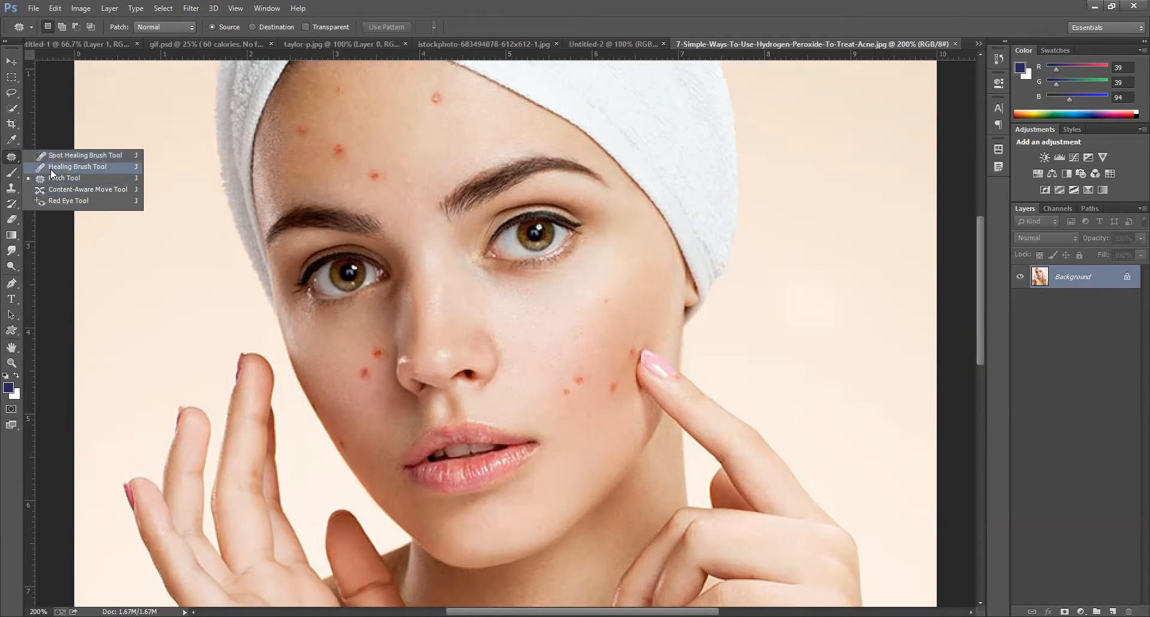
left_click(91, 156)
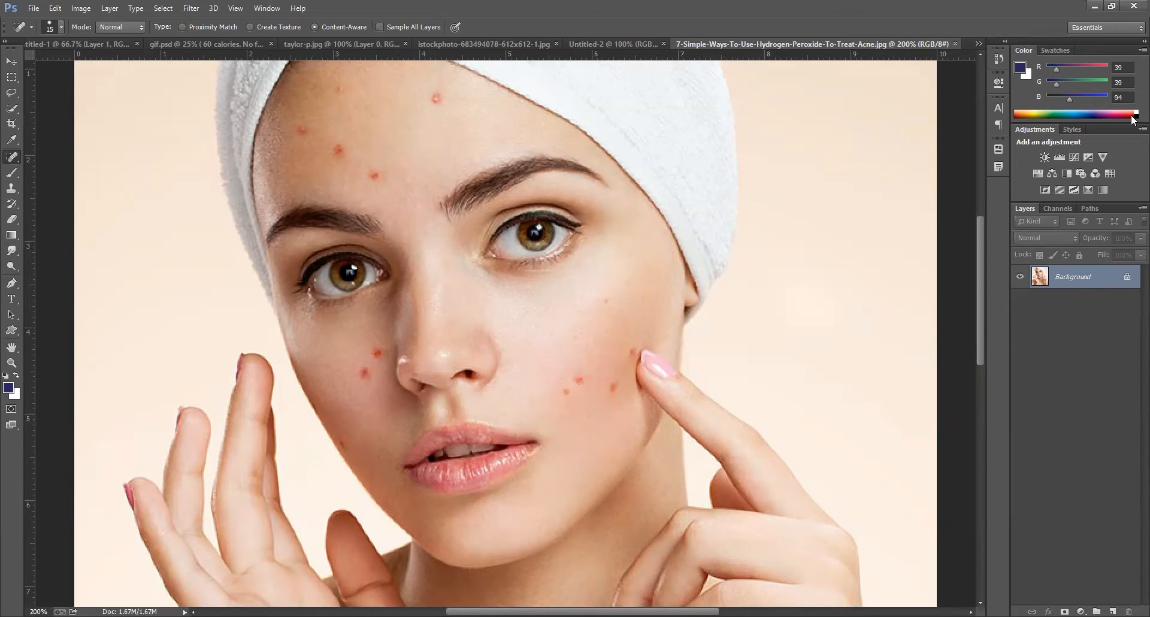
key("ctrl+j")
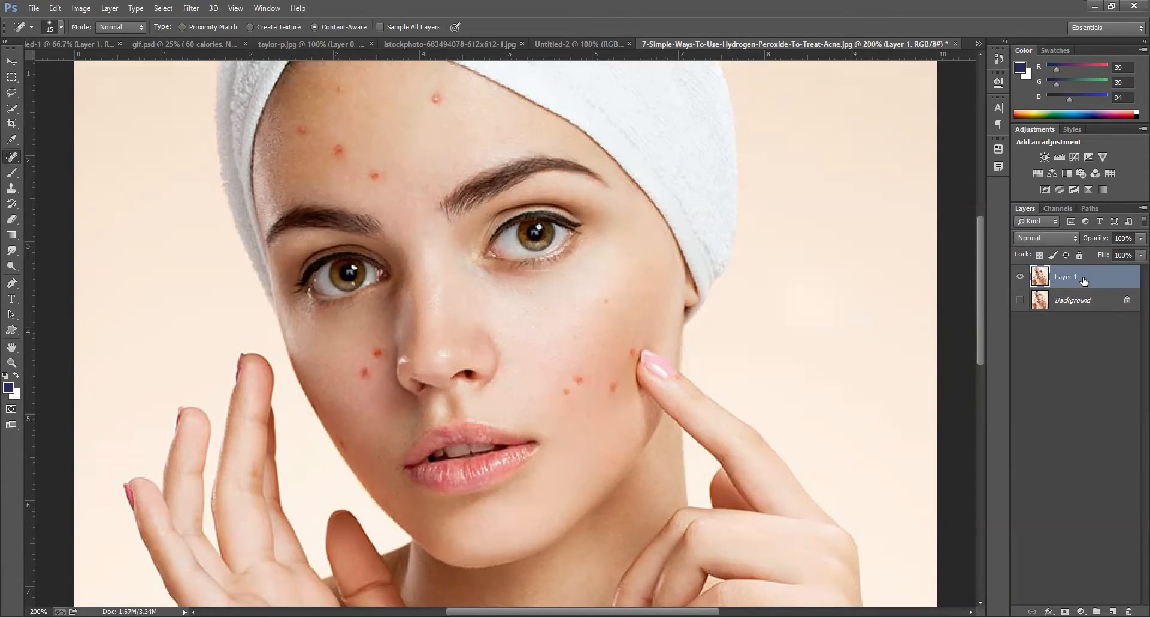
Remove the two small neighbouring blemishes in the middle of the cheek touched by the finger, using a 15 px Spot Healing Brush.
right_click(18, 156)
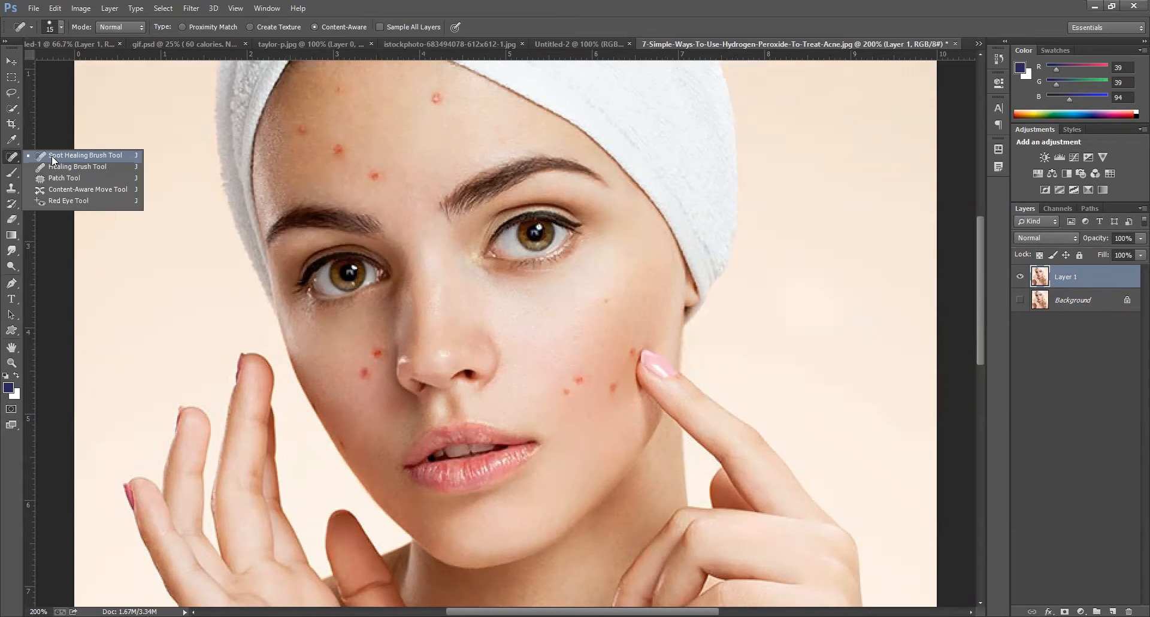
left_click(52, 156)
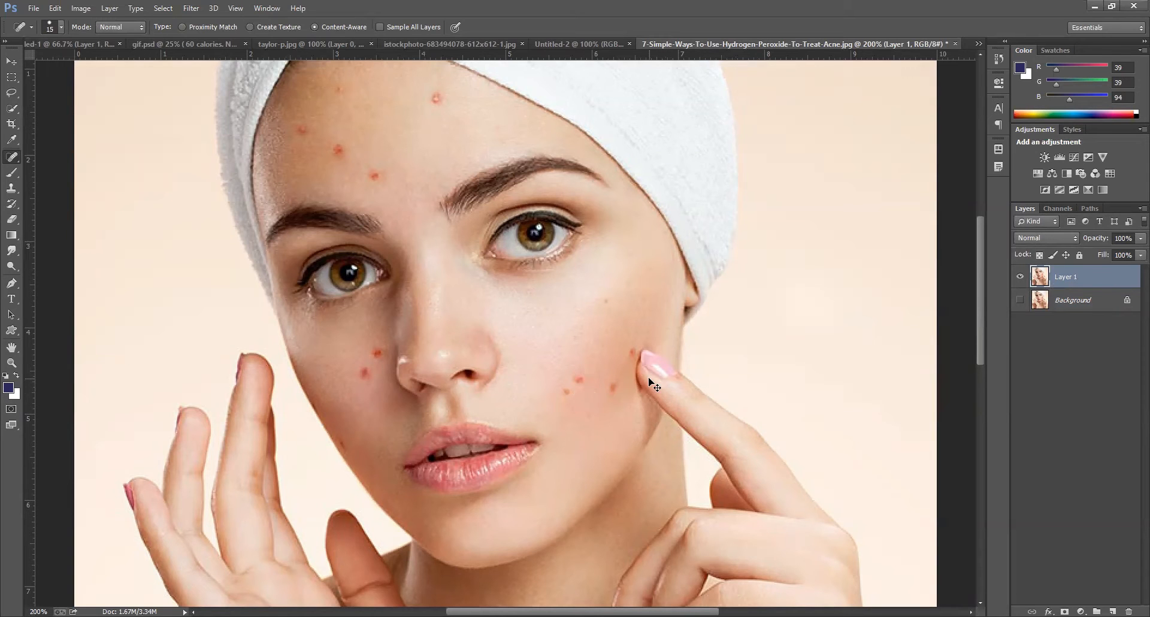
key("ctrl+plus")
key("ctrl+plus")
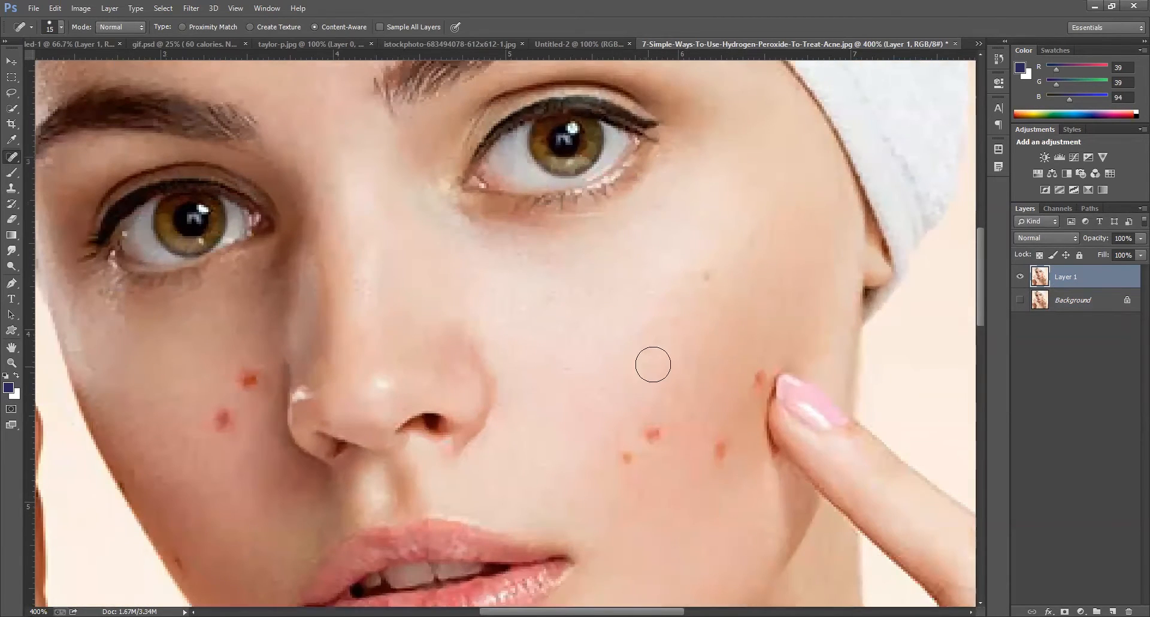
scroll(642, 369, "down", 1)
left_click(656, 410)
left_click(628, 430)
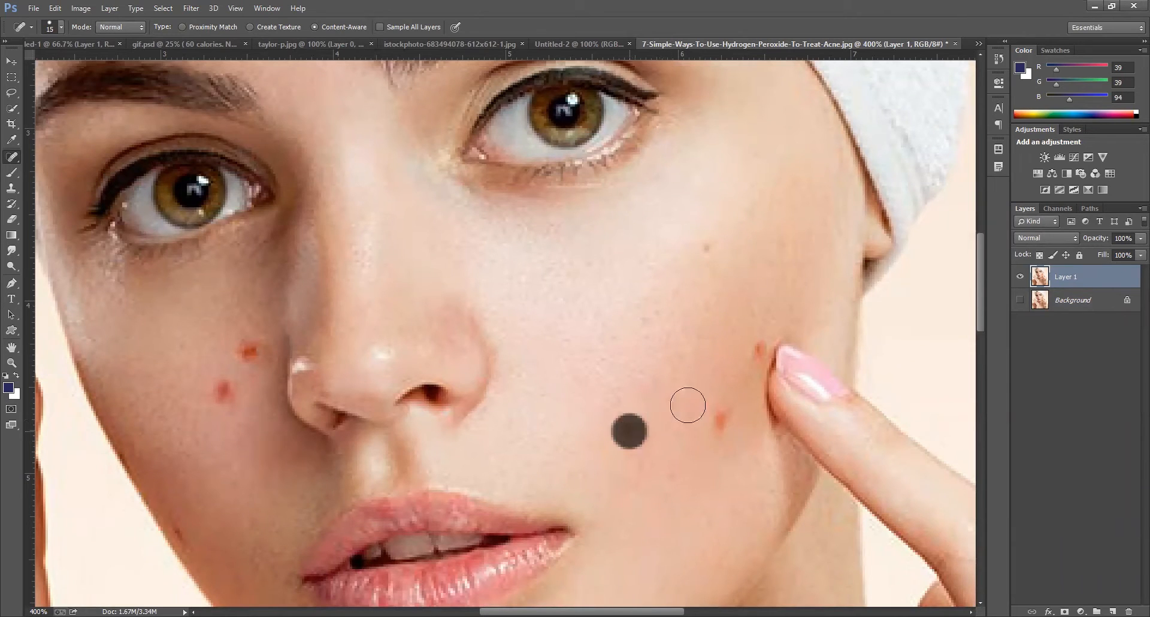
Heal the remaining spots on the cheek near the pointing fingertip and below the eye with the brush reduced to 10 px.
key("bracketleft")
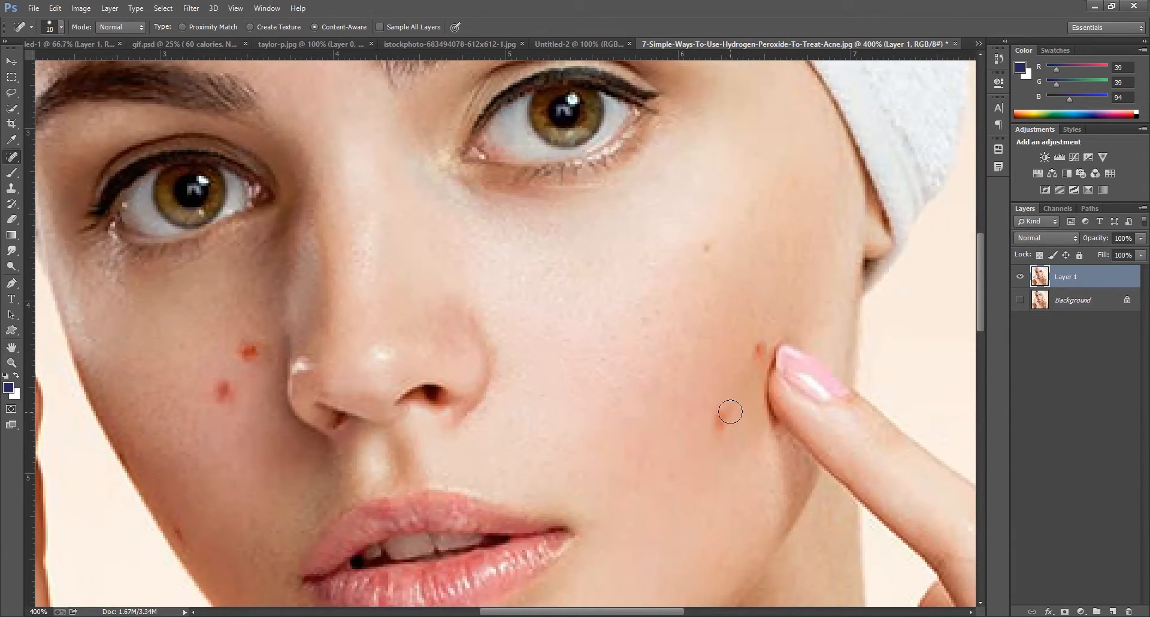
key("bracketright")
key("bracketright")
key("bracketleft")
key("bracketleft")
left_click(721, 419)
left_click(759, 341)
left_click(707, 246)
Heal the red spots on the opposite cheek beside the nose and the mark near the jawline, enlarging the brush to 15 px.
left_click(248, 350)
left_click(223, 390)
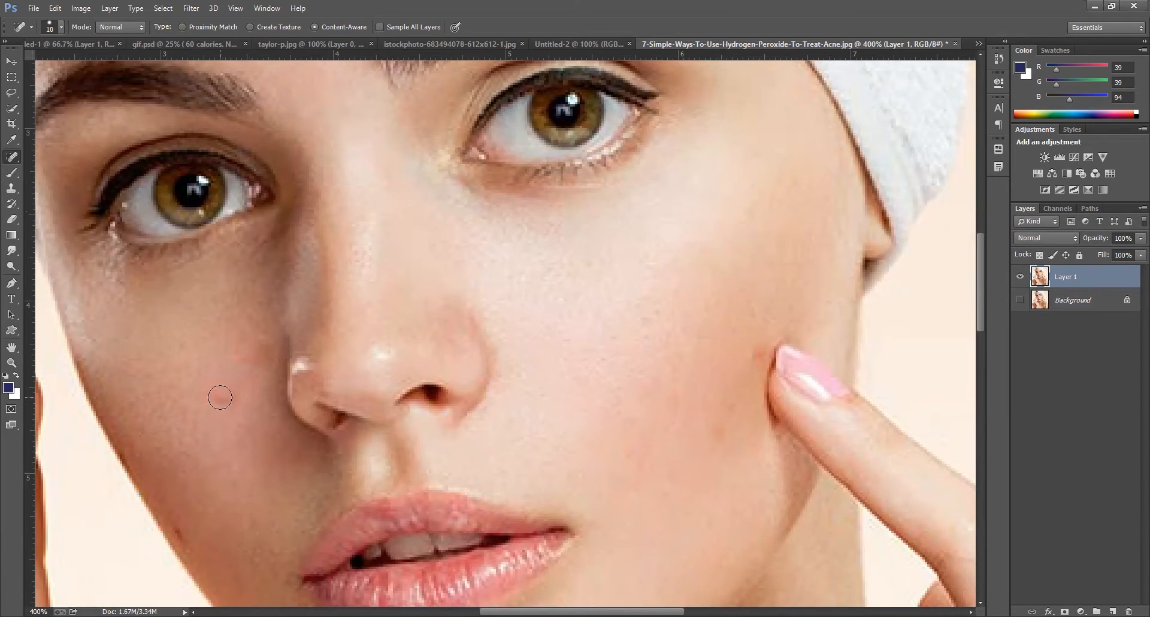
left_click_drag(221, 402, 220, 388)
key("bracketright")
left_click_drag(249, 351, 250, 351)
left_click_drag(192, 530, 191, 530)
Remove the red spots across the forehead with the 15 px Spot Healing Brush.
scroll(507, 378, "up", 3)
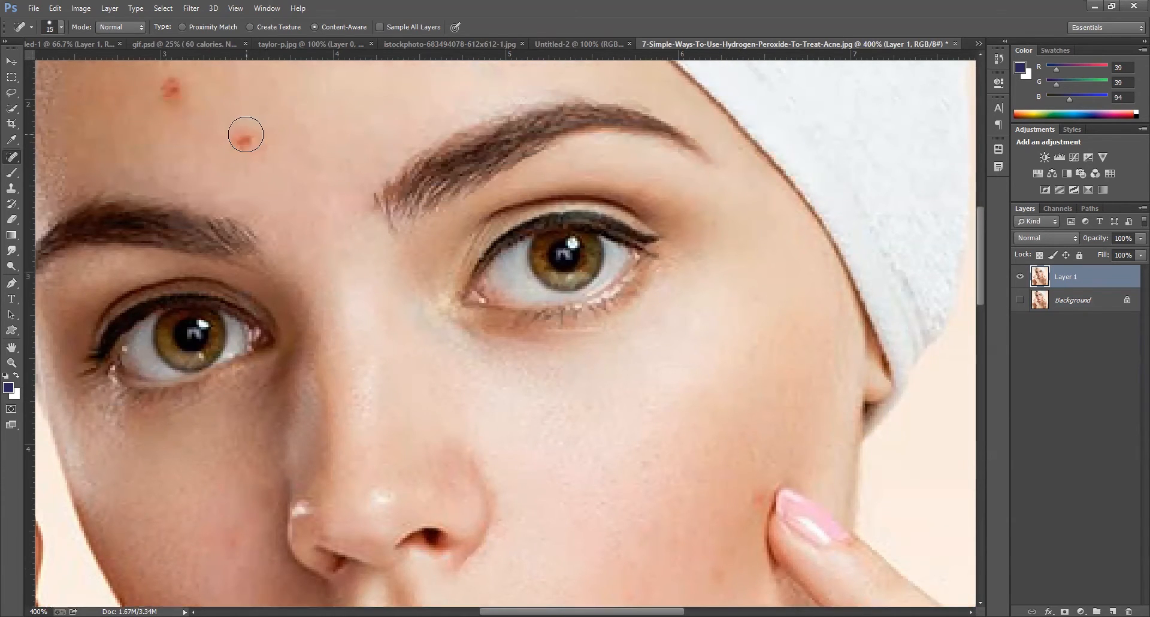
left_click_drag(167, 86, 167, 86)
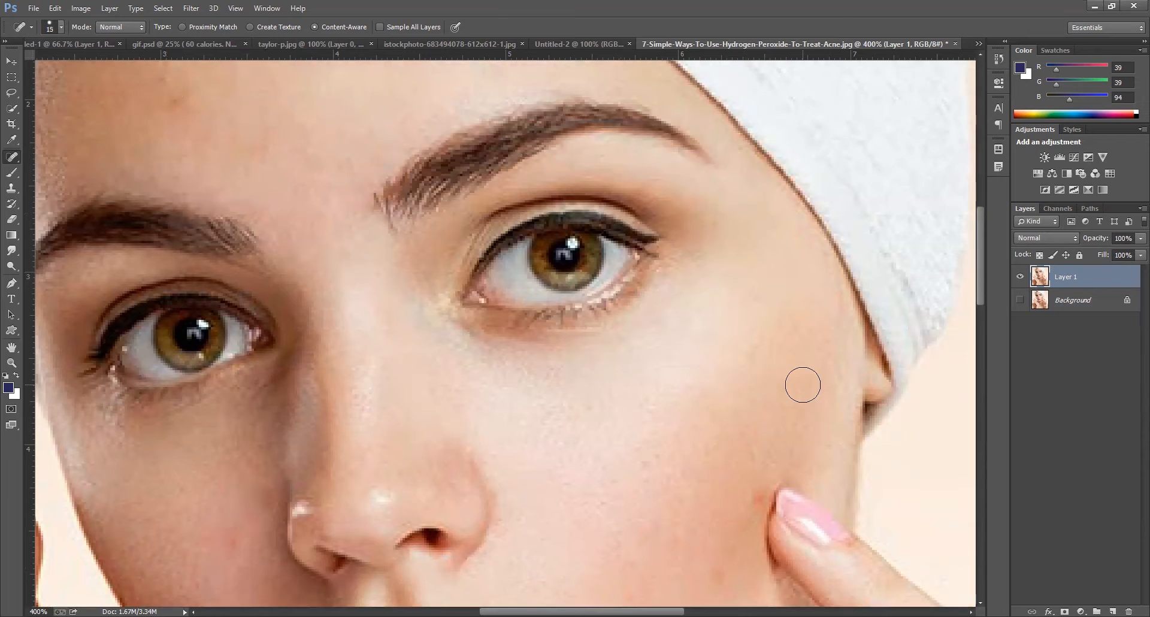
key("ctrl+minus")
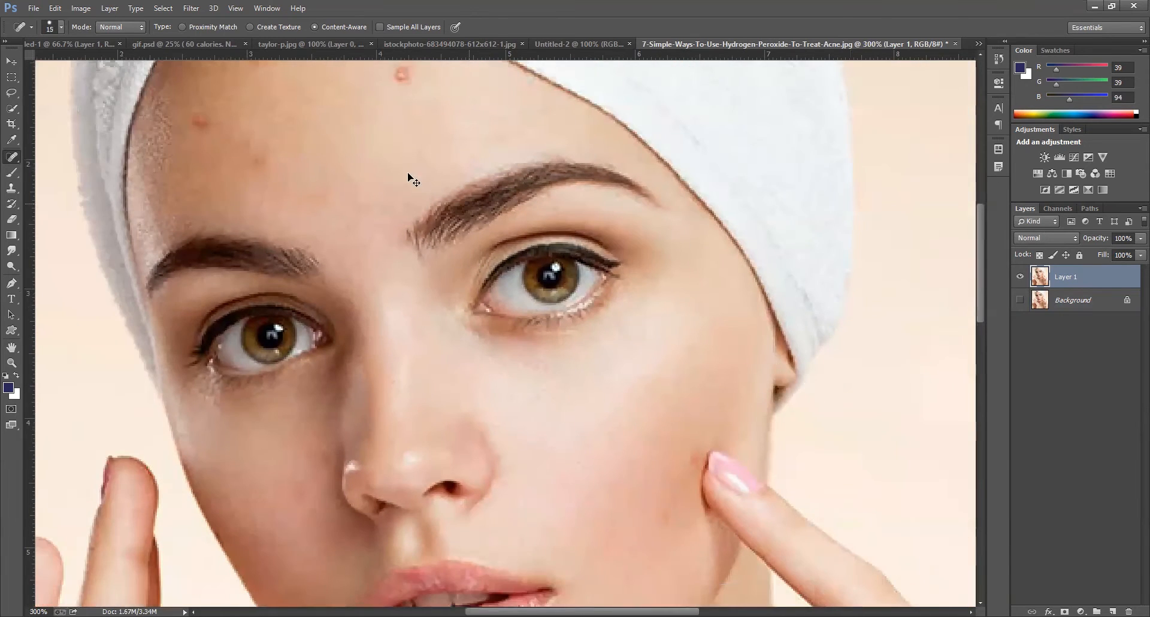
scroll(425, 208, "up", 1)
scroll(424, 208, "up", 1)
left_click_drag(400, 122, 406, 118)
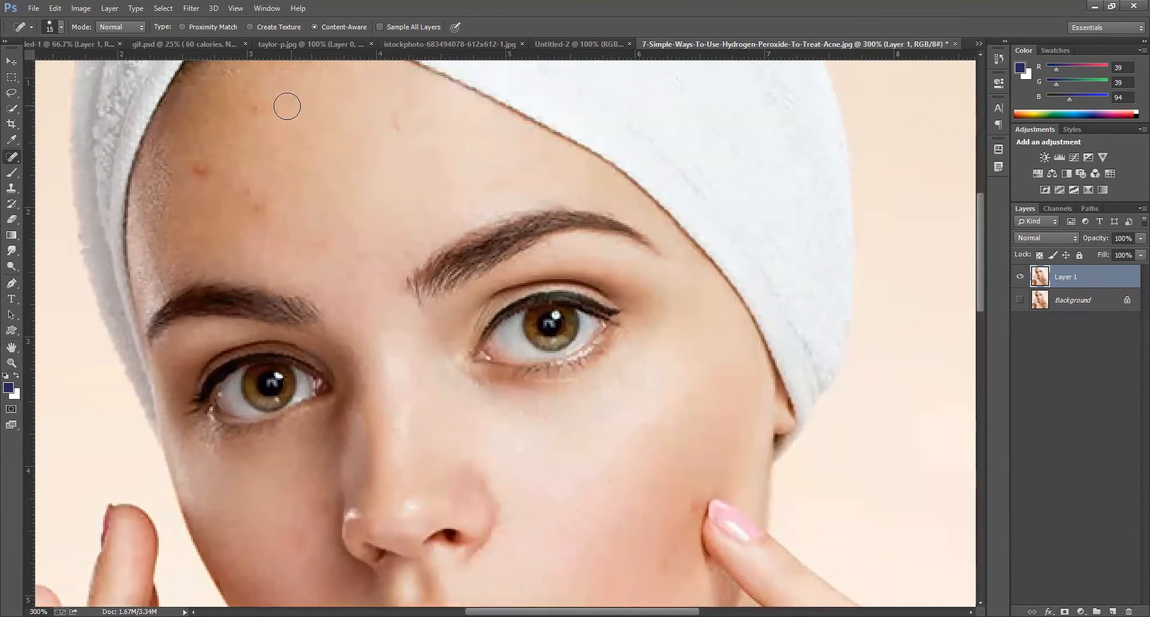
left_click(399, 125)
left_click(260, 104)
left_click(207, 167)
left_click(257, 189)
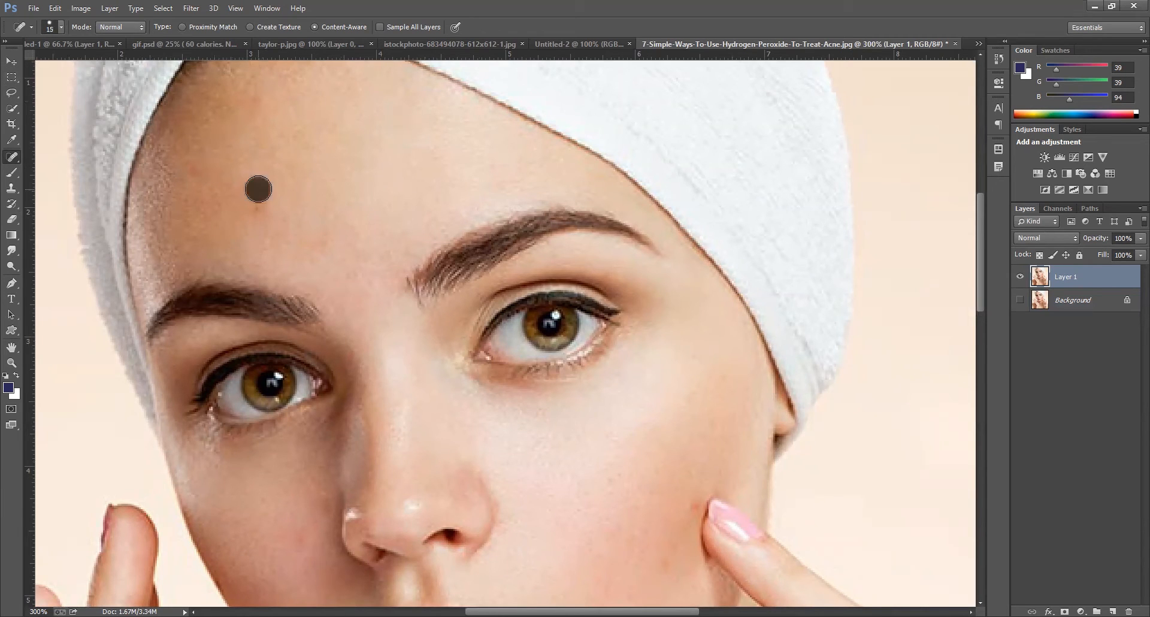
Inspect the healed skin on the face and neck and touch up the leftover marks near the fingertip and on the forehead.
scroll(628, 322, "down", 3)
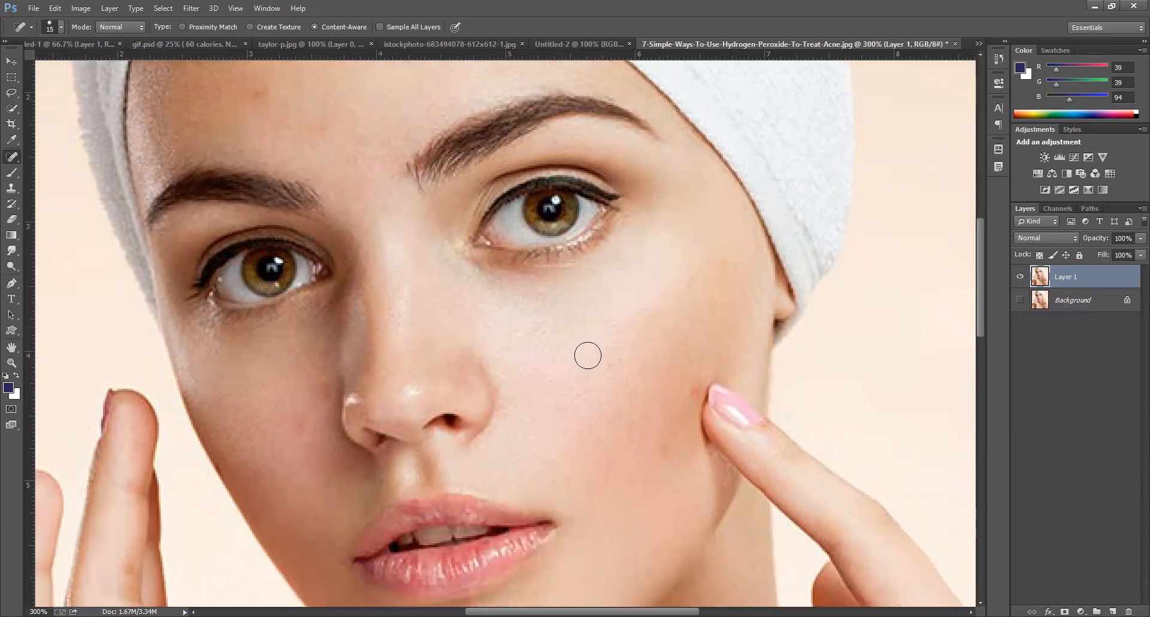
left_click(687, 387)
scroll(581, 410, "down", 2)
key("ctrl+minus")
key("ctrl+minus")
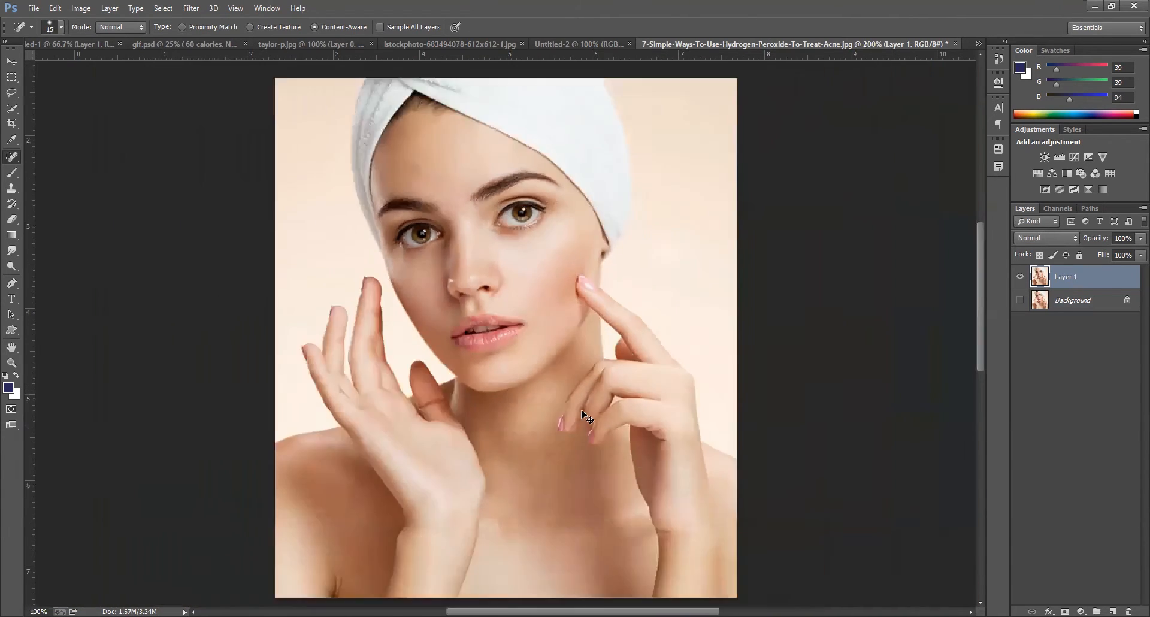
key("ctrl+plus")
scroll(547, 406, "down", 3)
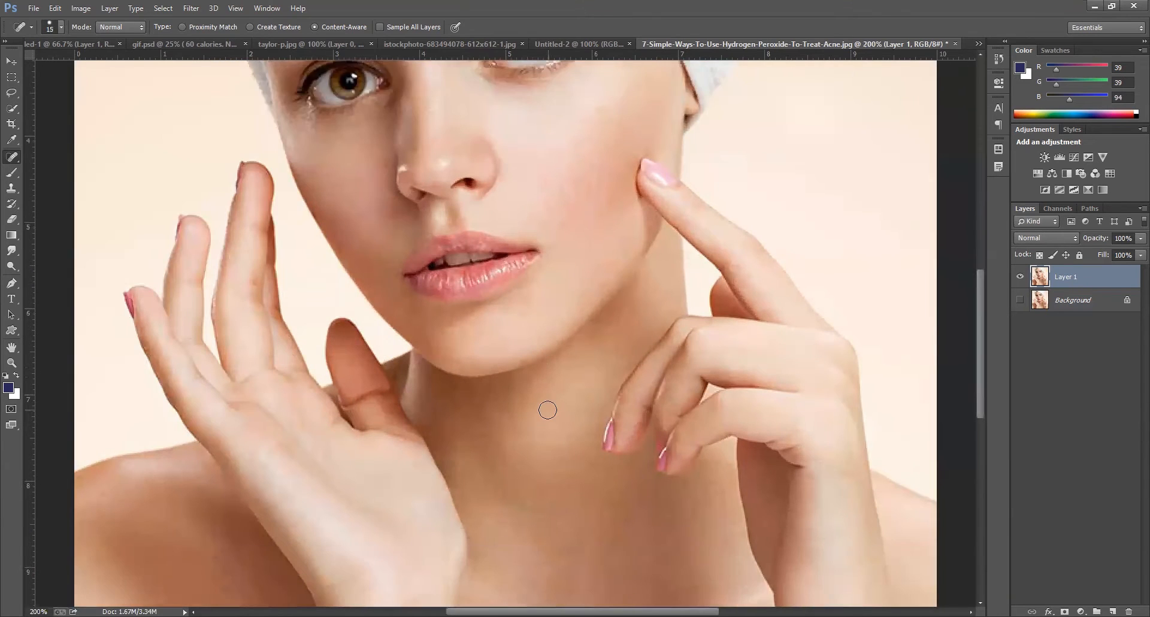
left_click_drag(608, 493, 583, 519)
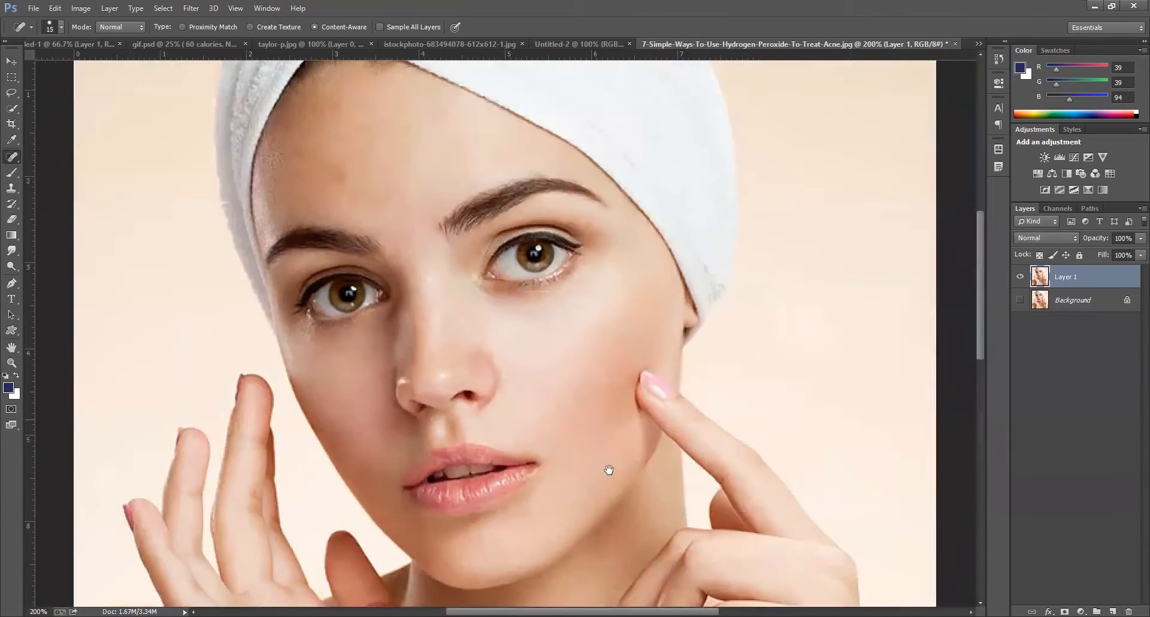
left_click(356, 232)
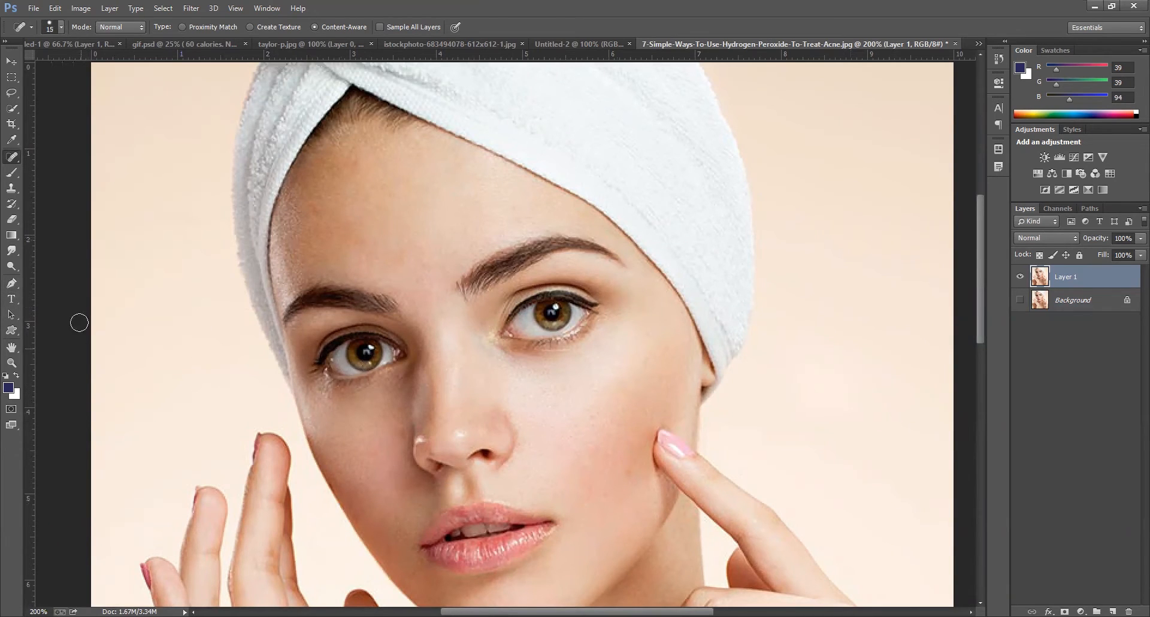
Switch to the Brush tool with the soft 0% hardness tip and reduce its size to 45 px.
key("b")
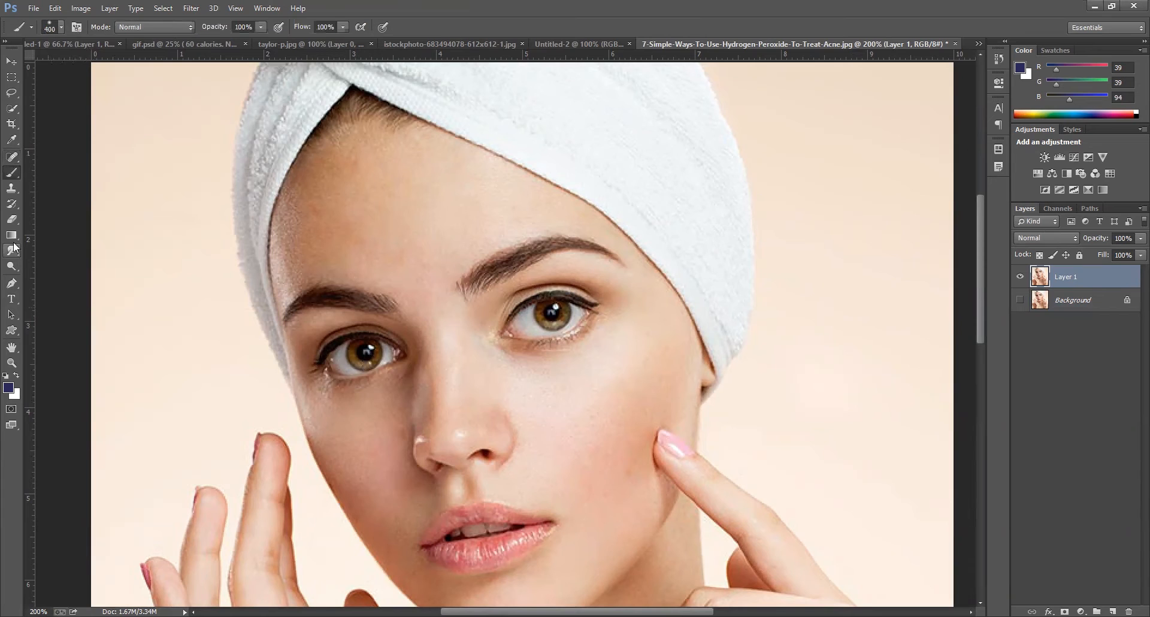
left_click(60, 29)
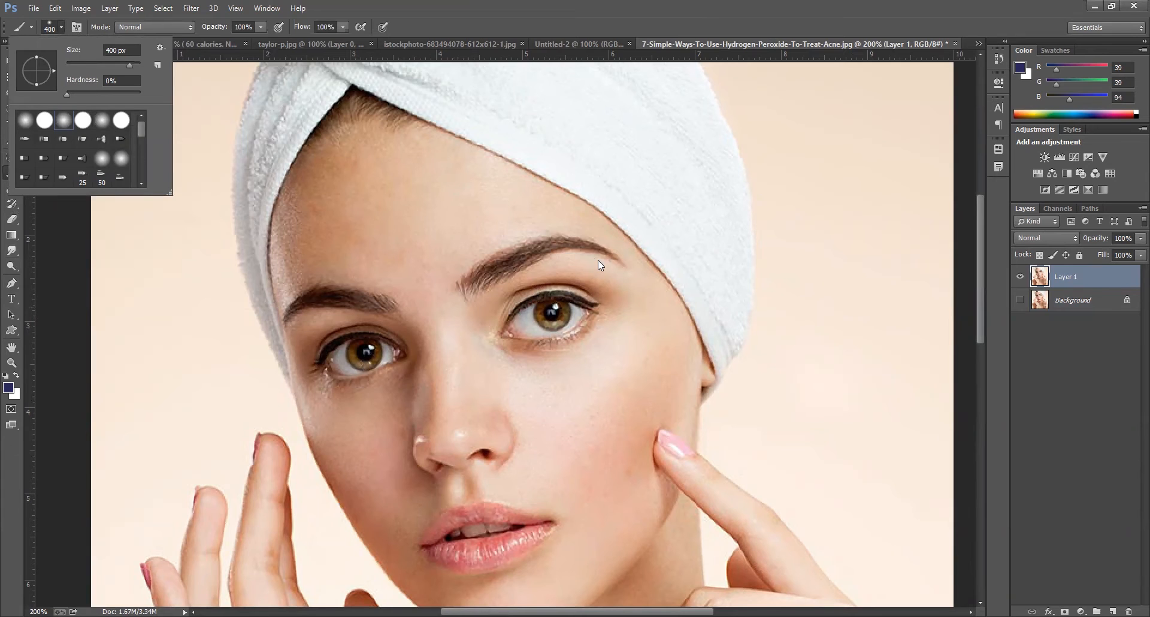
key("bracketleft")
key("bracketleft")
left_click(865, 353)
key("ctrl+z")
key("bracketleft")
key("bracketleft")
key("bracketleft")
key("bracketleft")
key("bracketleft")
key("bracketleft")
key("bracketleft")
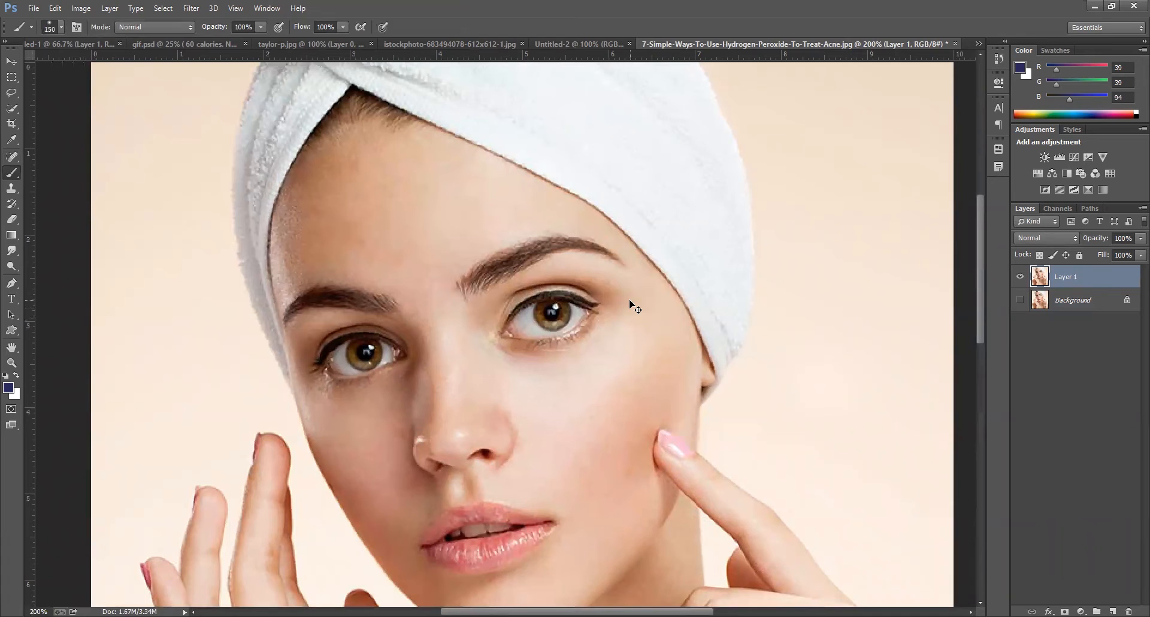
key("bracketleft")
key("bracketleft")
key("bracketleft")
Set the brush flow to 11% and its opacity to 31%.
left_click(344, 27)
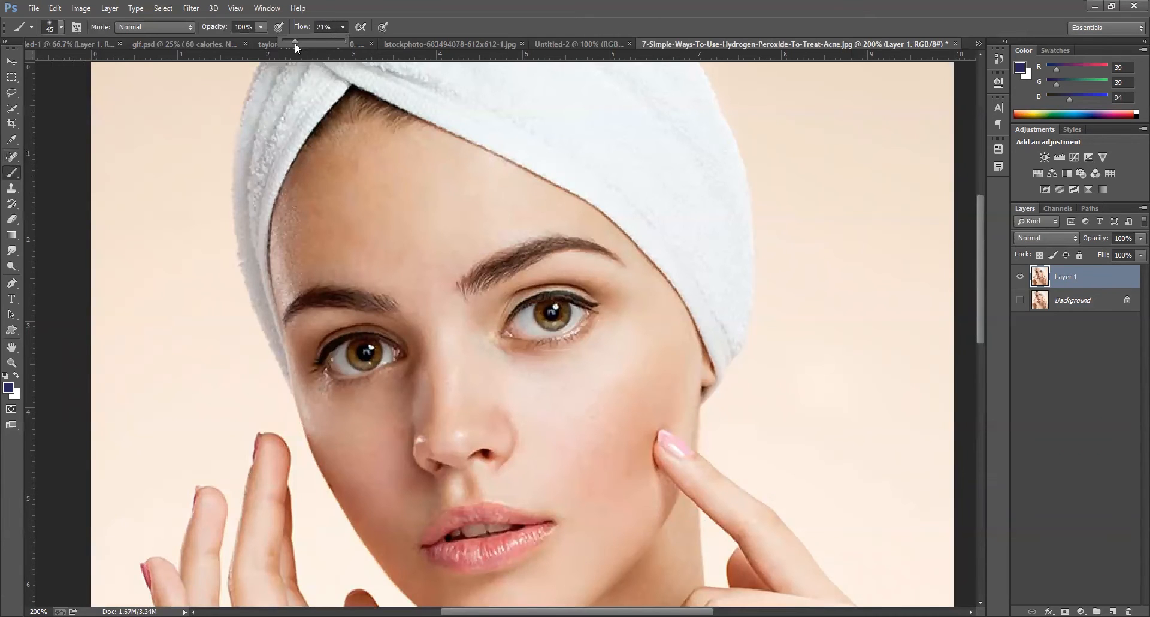
left_click_drag(293, 42, 220, 40)
left_click(259, 27)
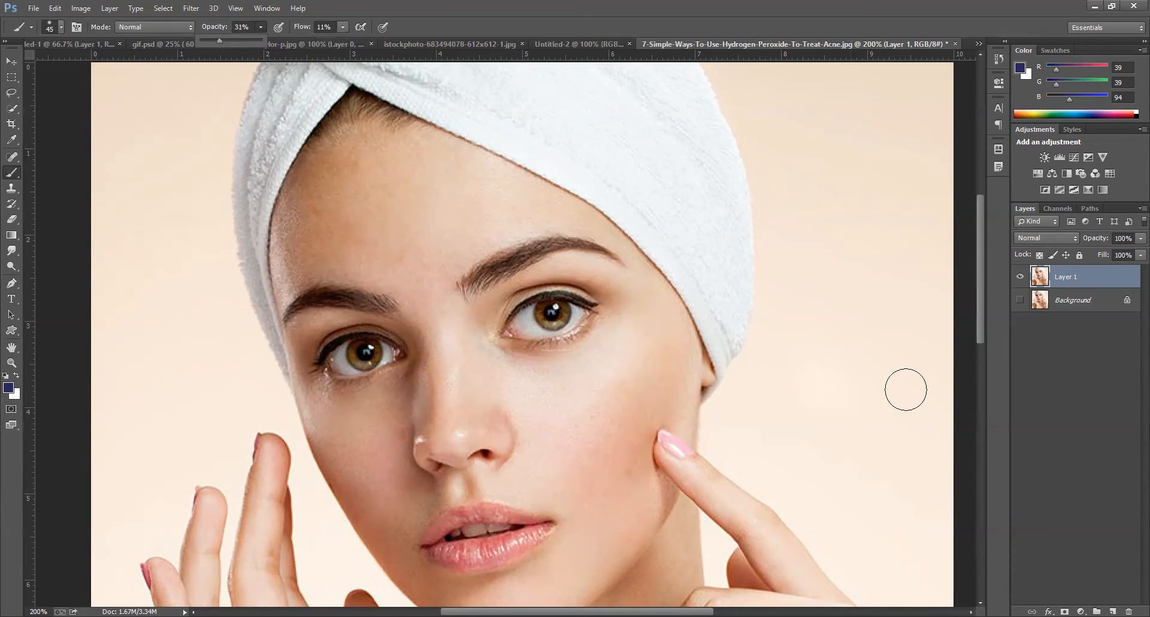
Rename Layer 1 as "healing brush".
left_click(1074, 278)
double_click(1075, 277)
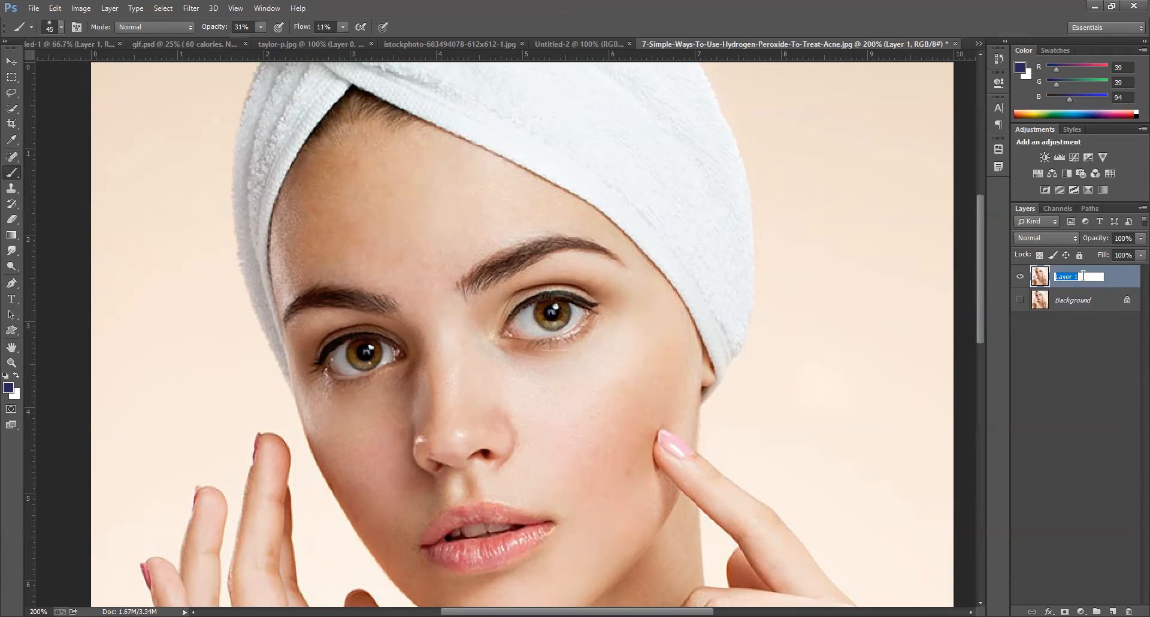
type("healing brush")
left_click(1119, 276)
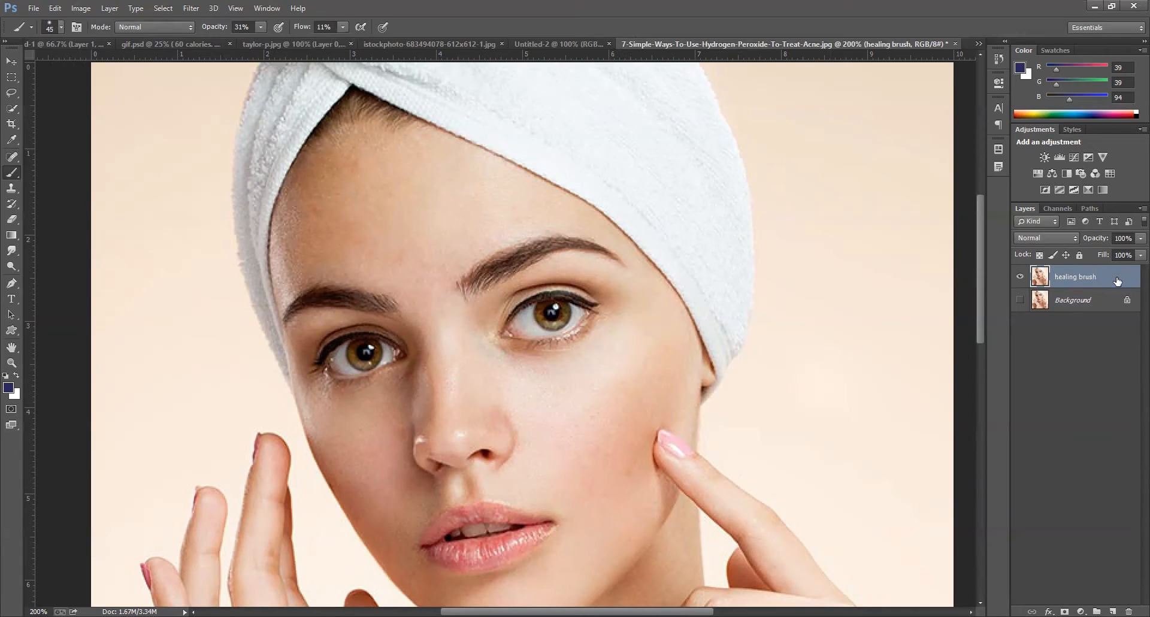
Duplicate the healing brush layer and name the copy "brsuh tool".
key("ctrl+j")
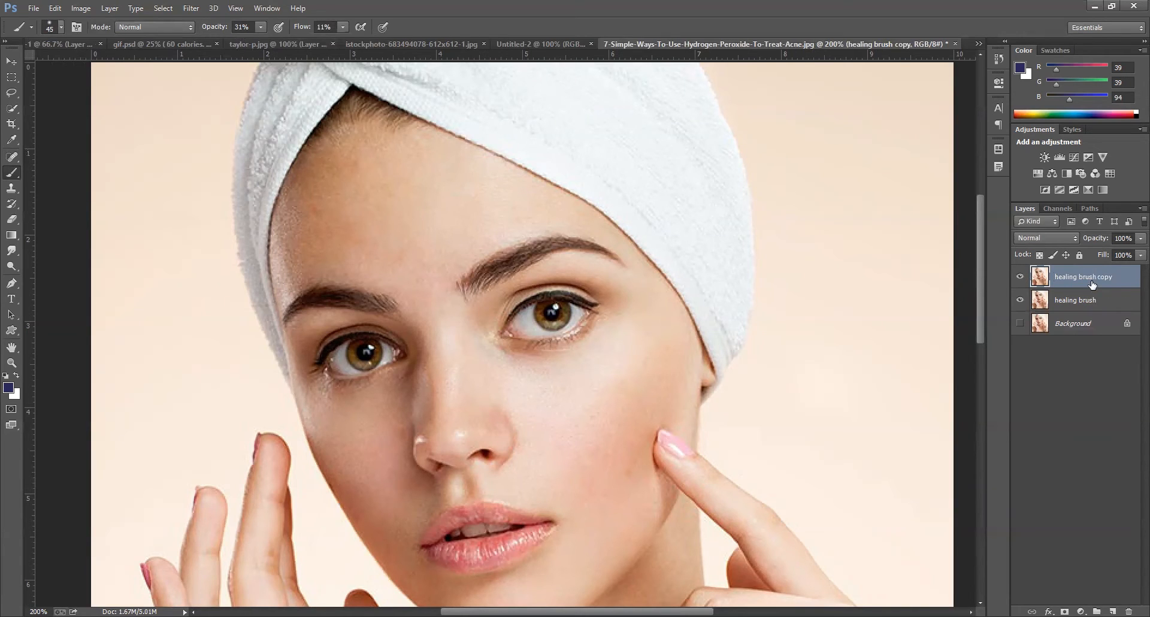
double_click(1091, 277)
type("brsuh tool")
key("Return")
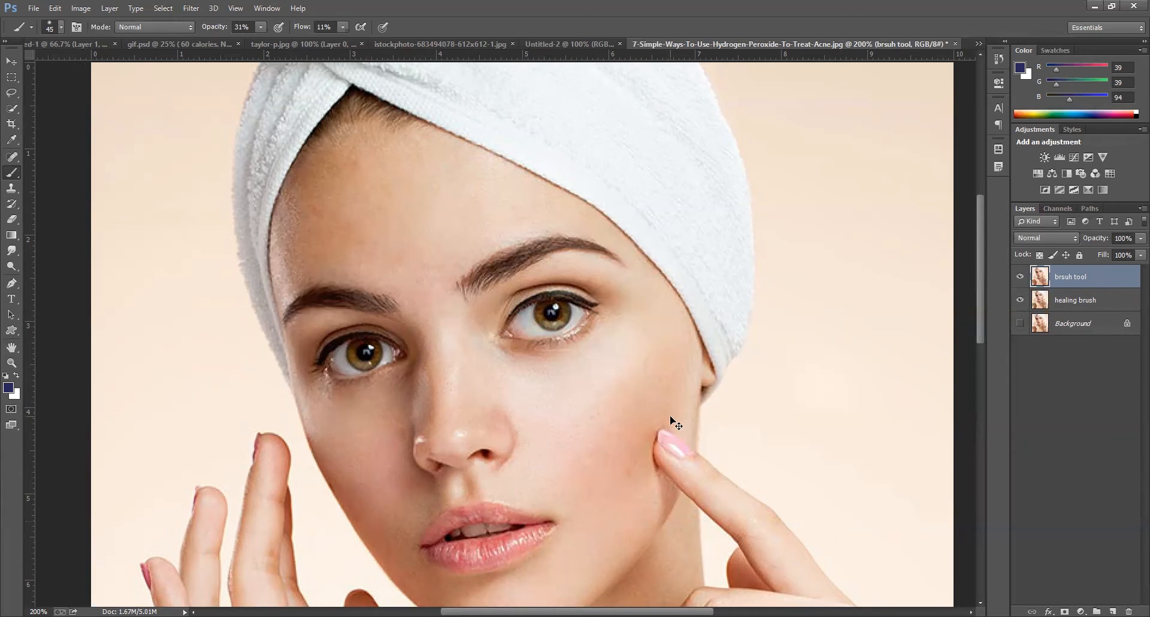
Reduce the brush size and sample the skin tone of the cheek beside the pointing fingertip as the foreground colour.
key("ctrl+plus")
scroll(708, 392, "down", 3)
key("bracketleft")
key("bracketleft")
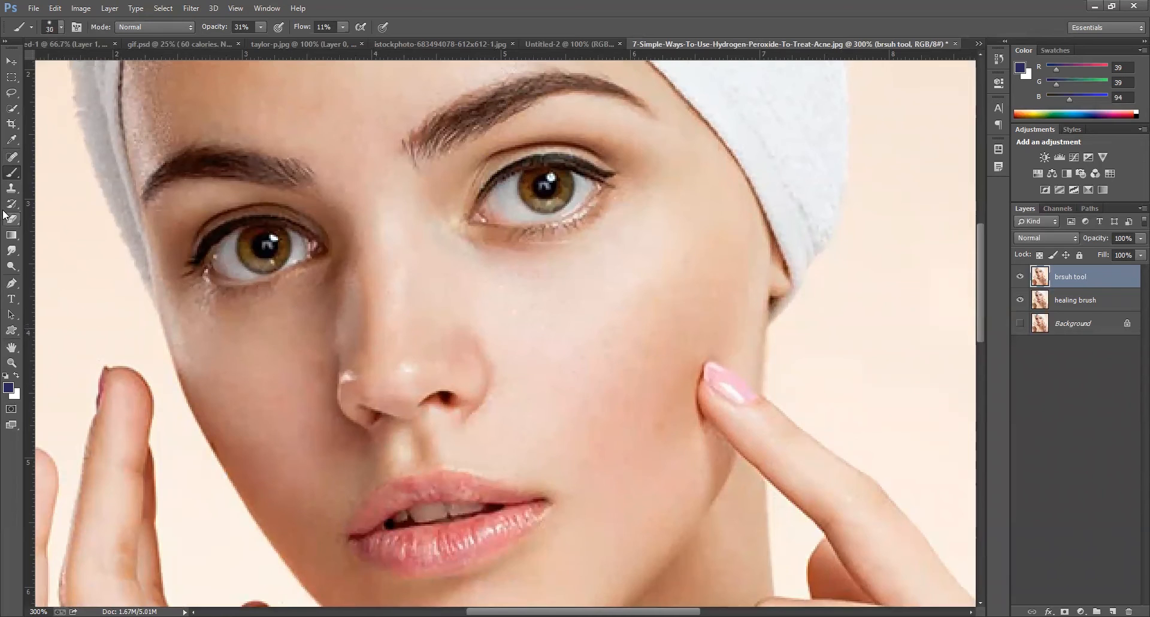
key("i")
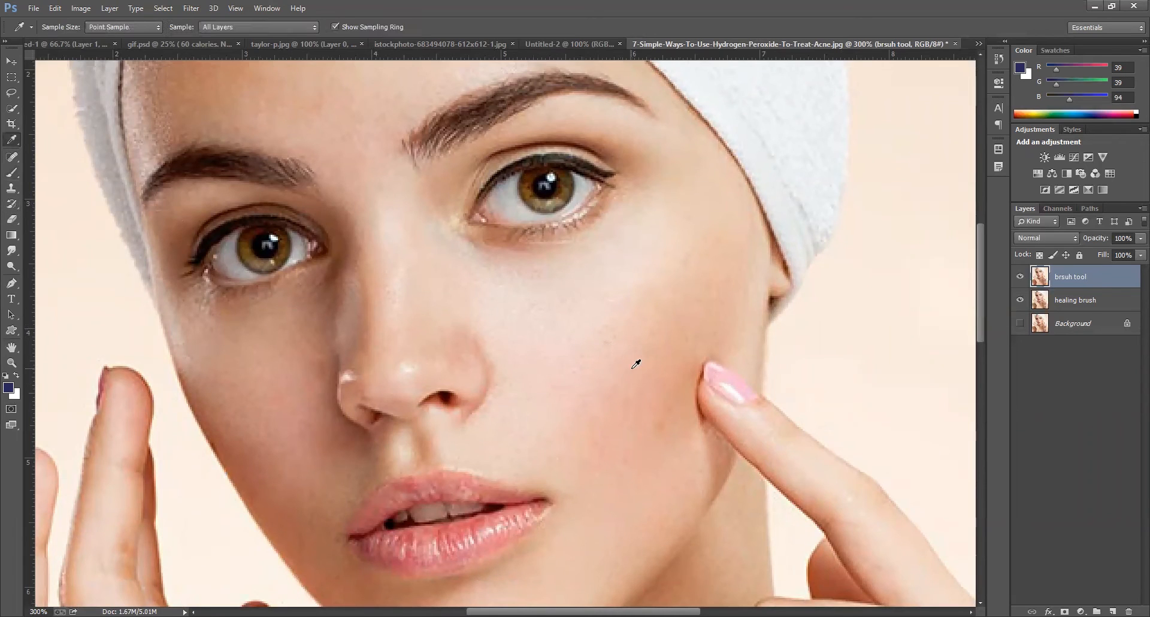
left_click(639, 363)
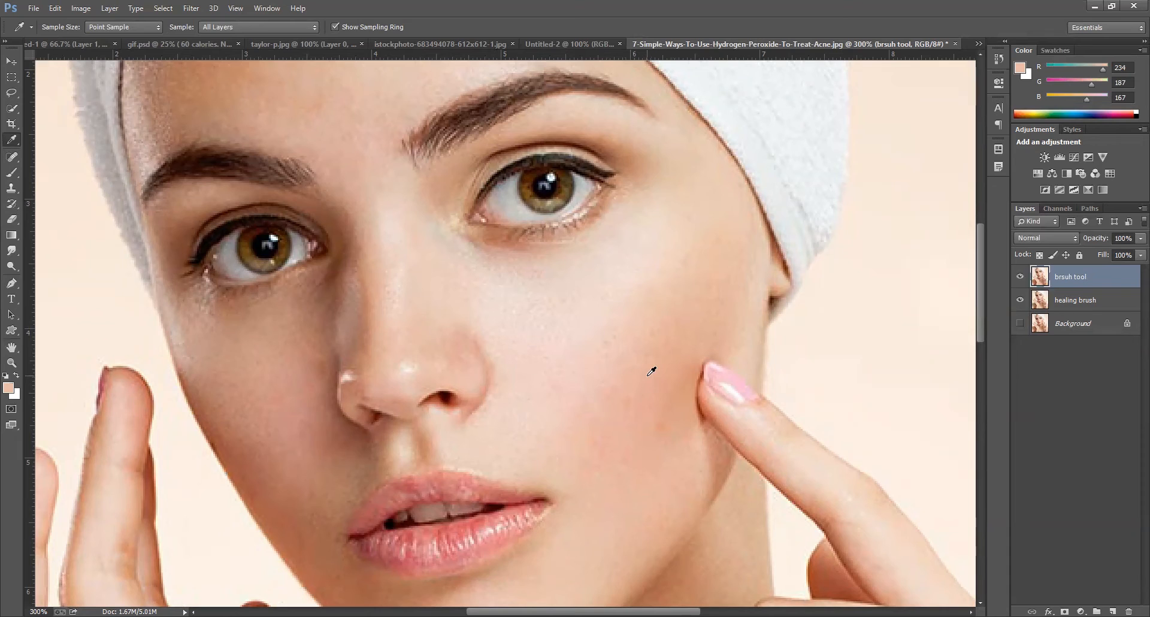
Smooth the cheek beside the pointing finger with the brush, sampling a lighter skin tone from the cheek below the eye.
key("b")
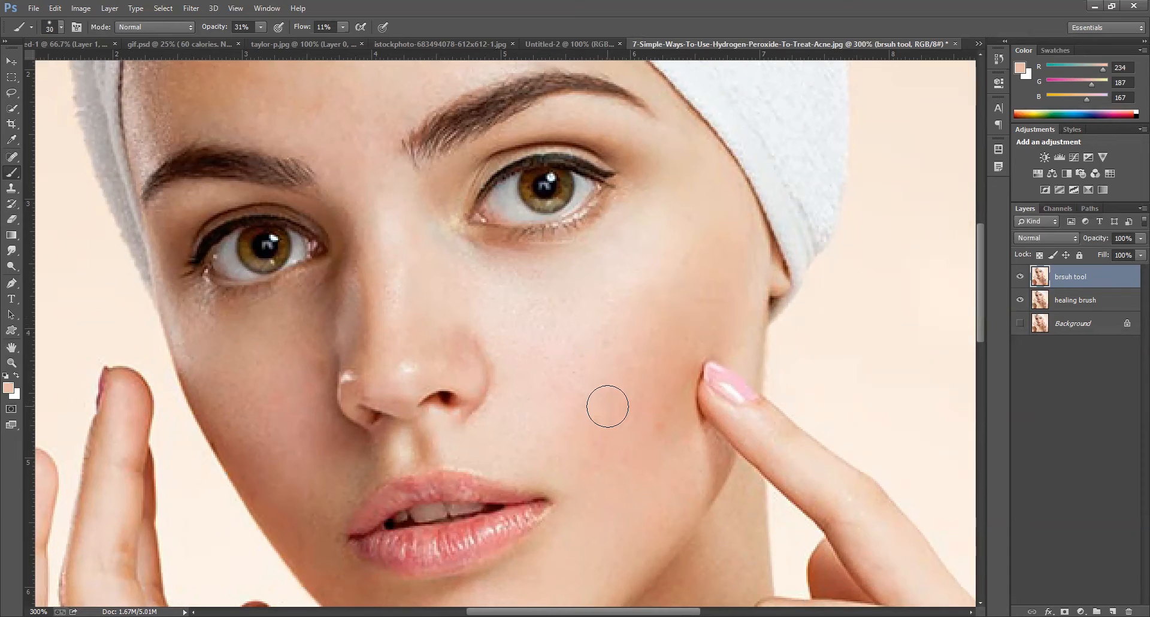
key("i")
left_click(569, 321)
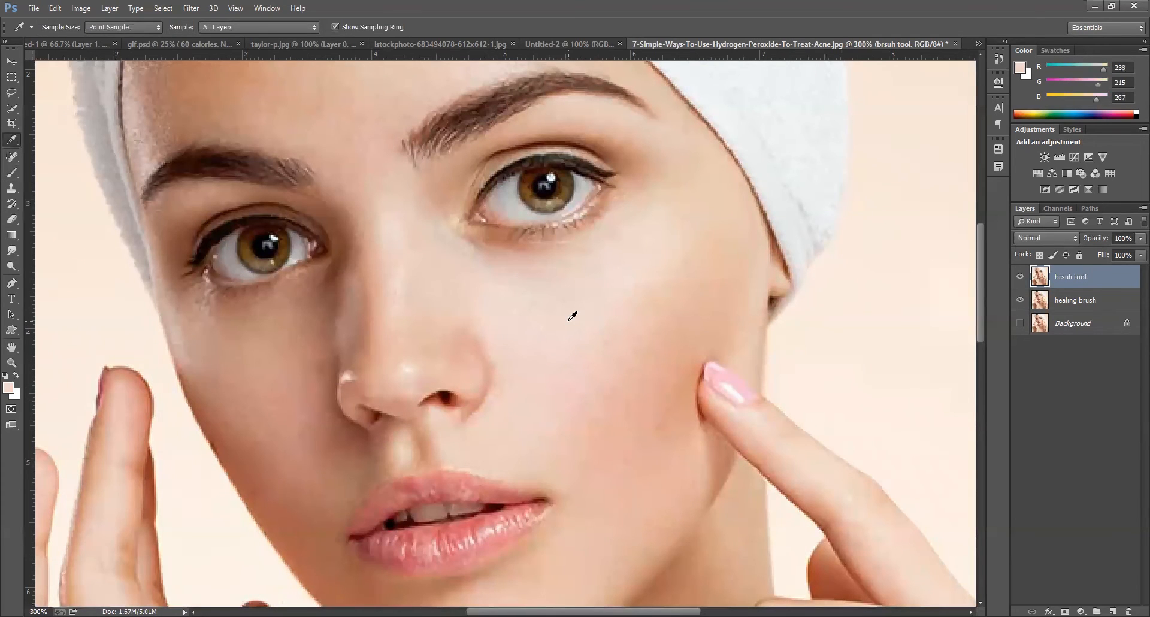
key("b")
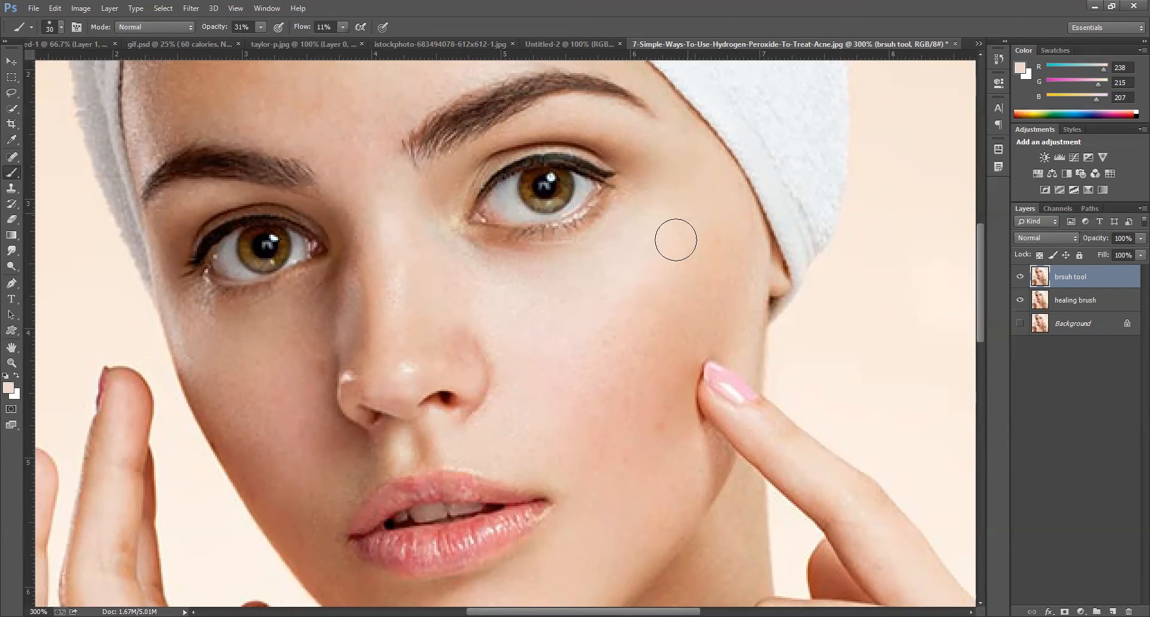
Sample the darker forehead skin tone and brush it over the shiny patch along the towel's edge above the eyebrow.
left_click_drag(473, 269, 731, 424)
key("i")
left_click(465, 154)
key("v")
key("b")
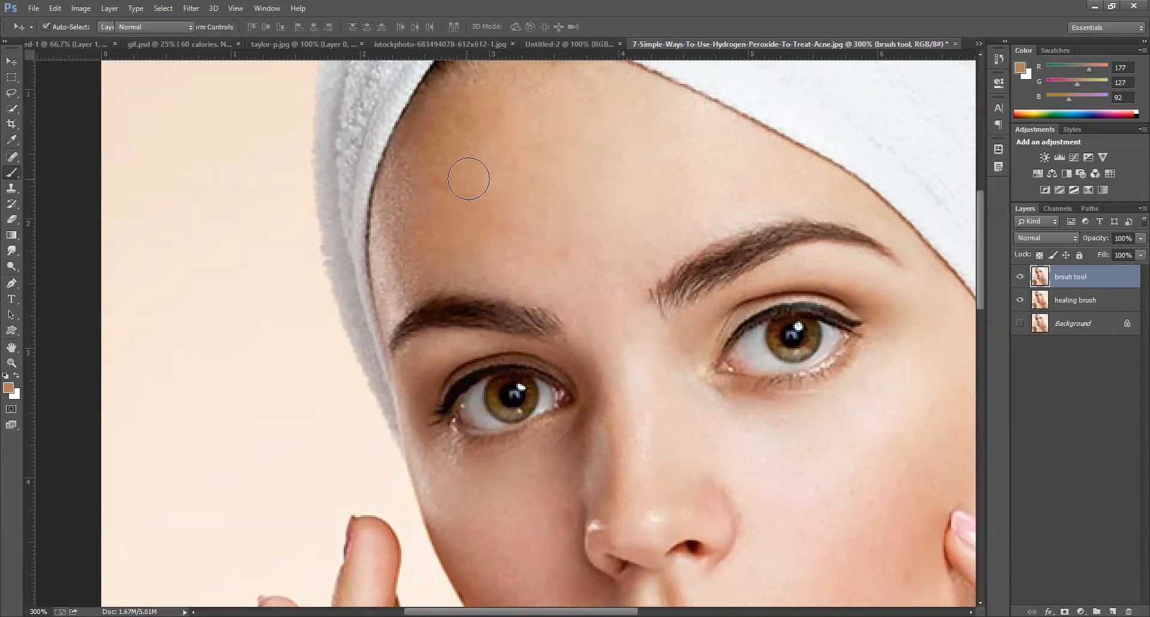
mouse_move(409, 212)
left_mouse_down()
mouse_move(444, 189)
mouse_move(502, 111)
mouse_move(407, 207)
mouse_move(425, 203)
mouse_move(411, 234)
mouse_move(478, 199)
mouse_move(458, 239)
mouse_move(463, 265)
mouse_move(399, 214)
mouse_move(401, 195)
mouse_move(392, 229)
left_mouse_up()
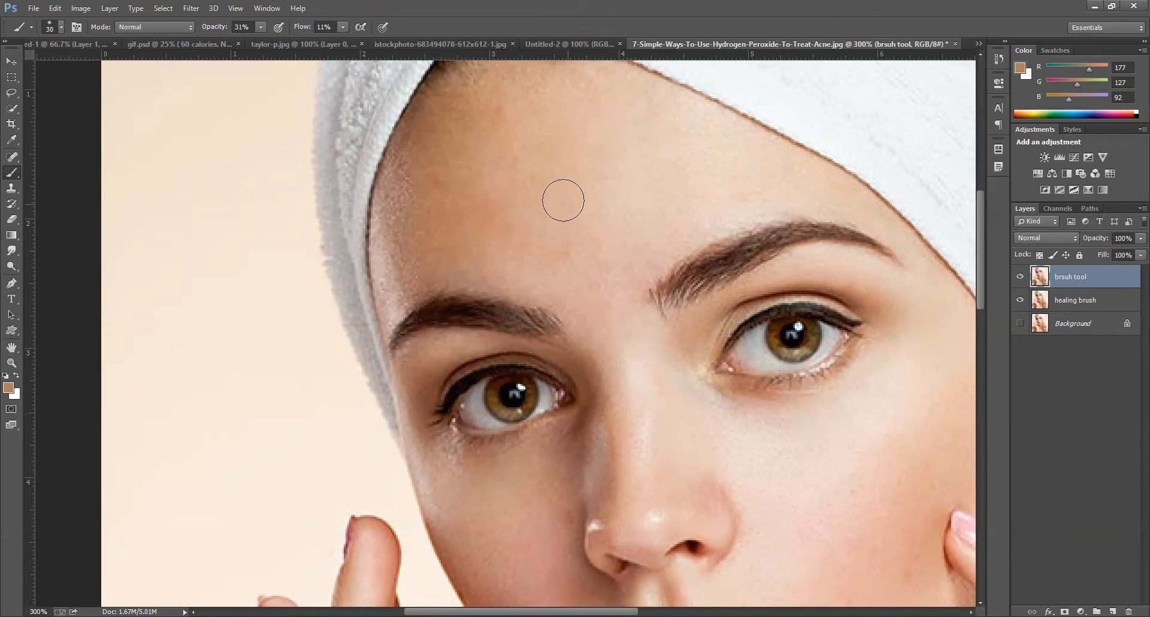
Sample lighter skin tones from the middle of the forehead and blend the forehead with the brush.
key("i")
left_click(595, 234)
key("b")
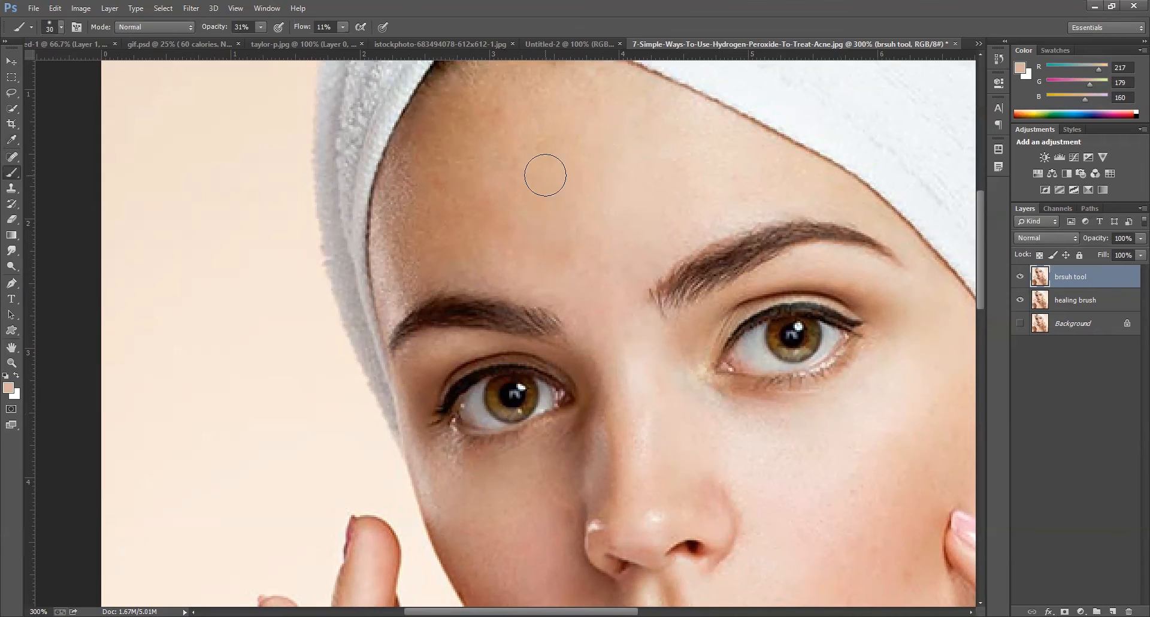
left_click(667, 158, "alt")
Sample skin tones from the shaded cheek beside the nose and brush over its uneven areas.
left_click_drag(678, 486, 707, 233)
key("alt")
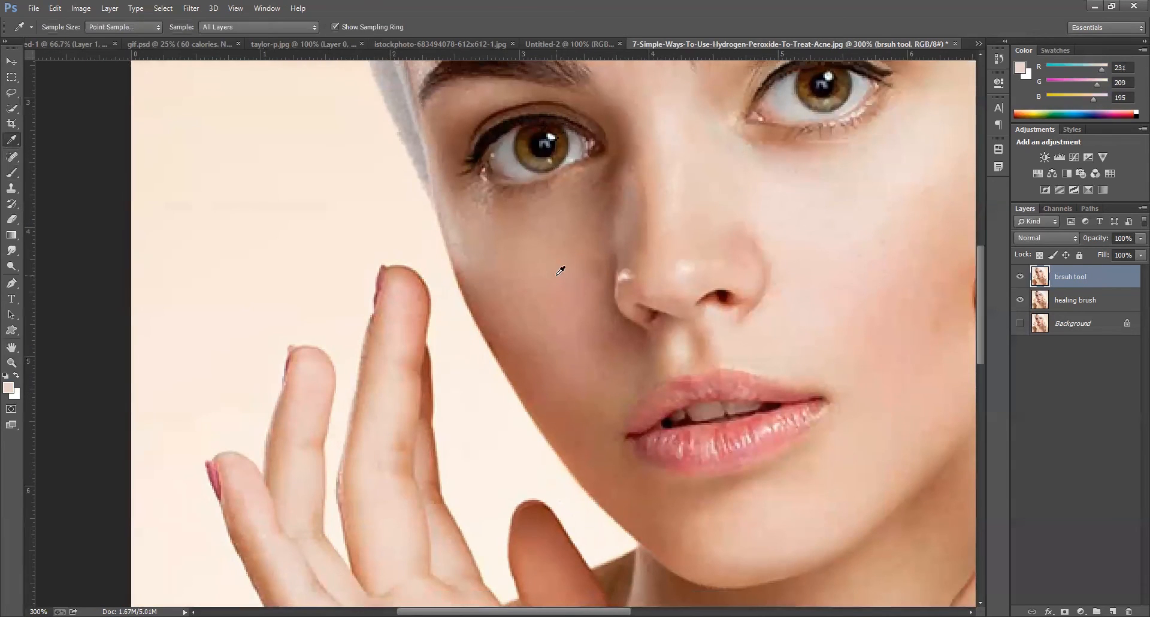
left_click(523, 251, "alt")
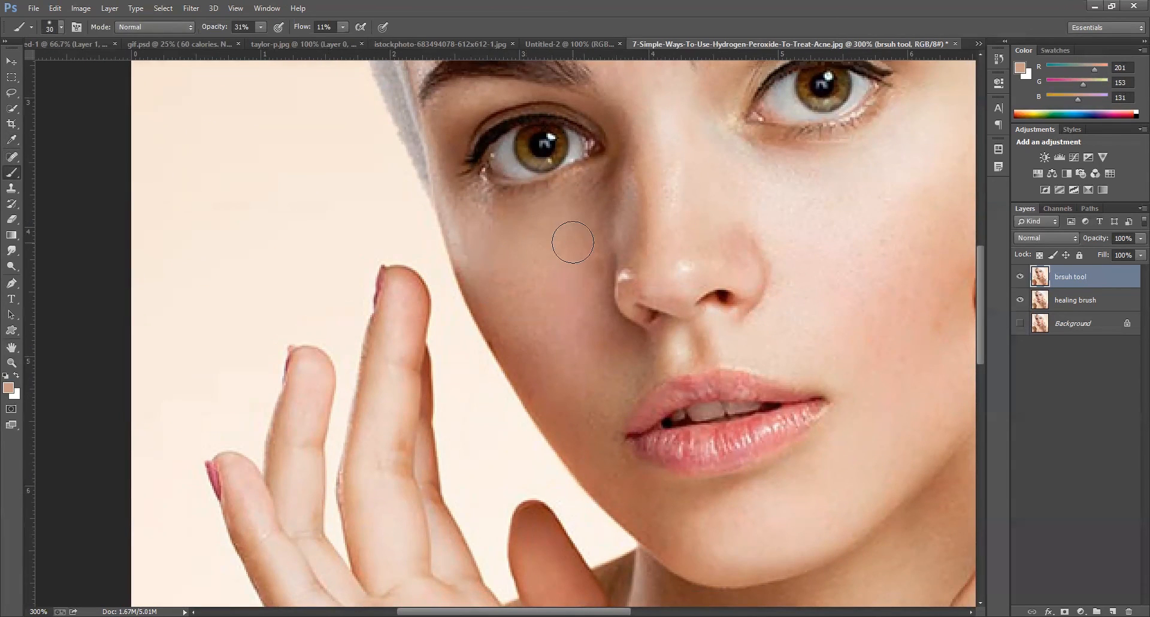
left_click(521, 308, "alt")
key("i")
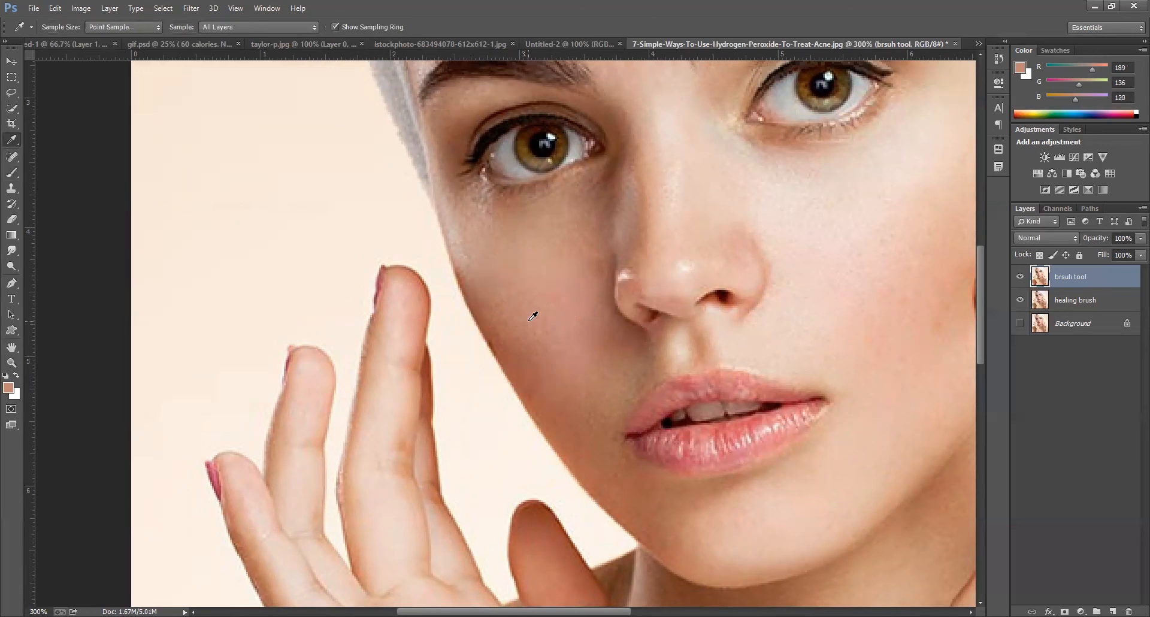
key("b")
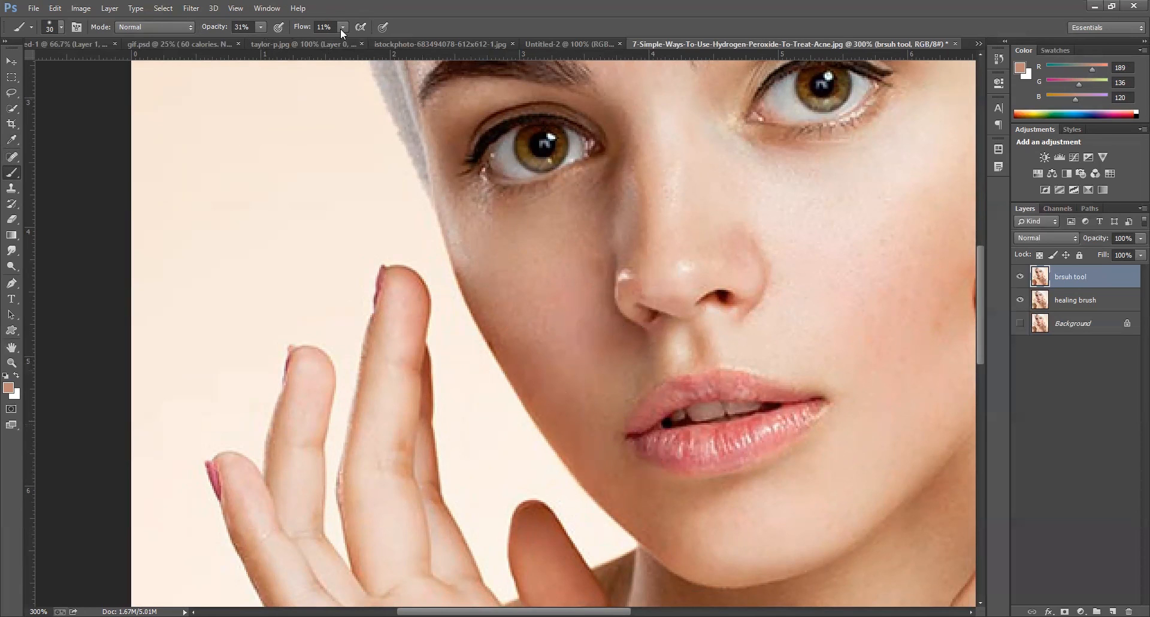
Set the brush flow to 19% and sample the darker skin tone along the shaded jaw below the mouth corner.
left_click_drag(340, 28, 347, 38)
left_click(640, 487, "alt")
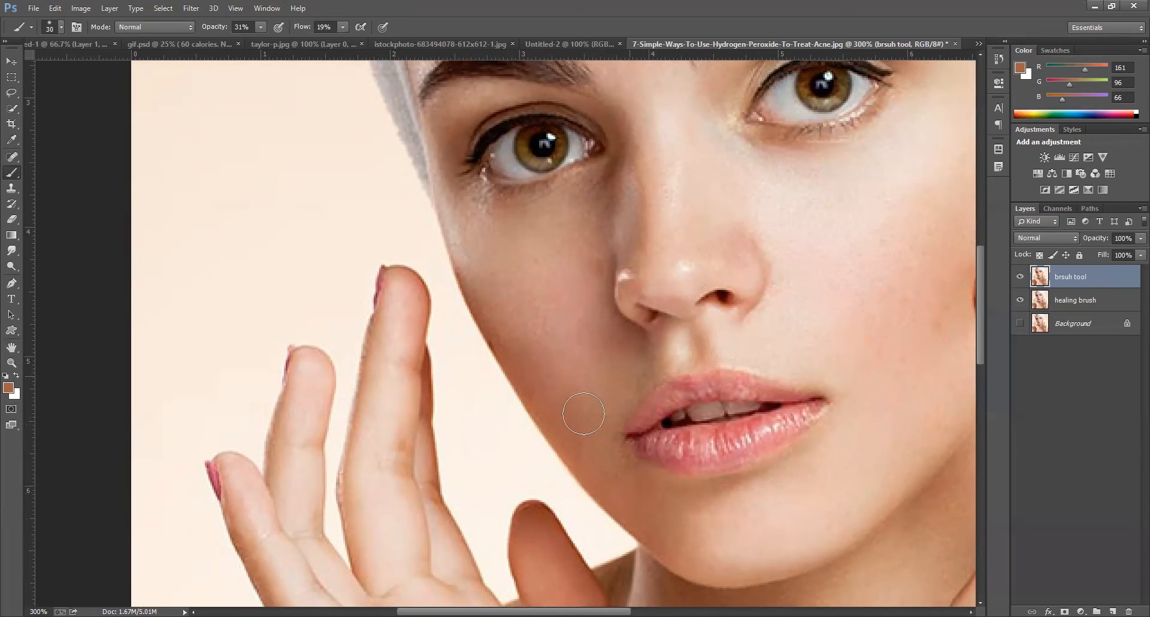
Sample skin tones beside and below the pointing fingertip and smooth the cheek there with the brush.
left_click_drag(822, 299, 663, 382)
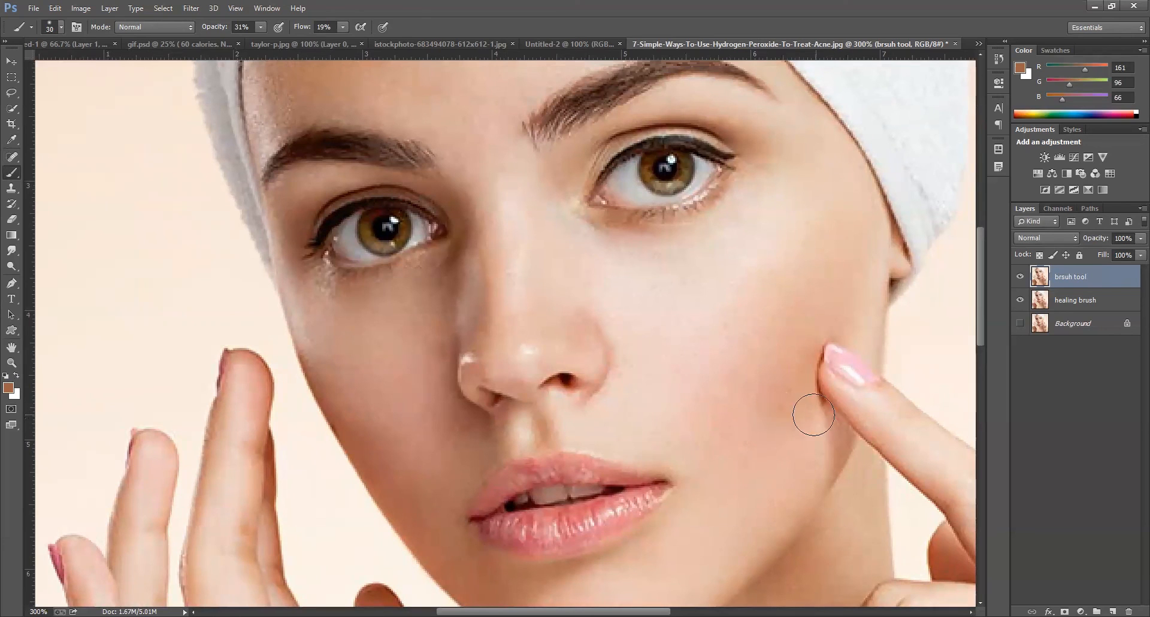
left_click(793, 388, "alt")
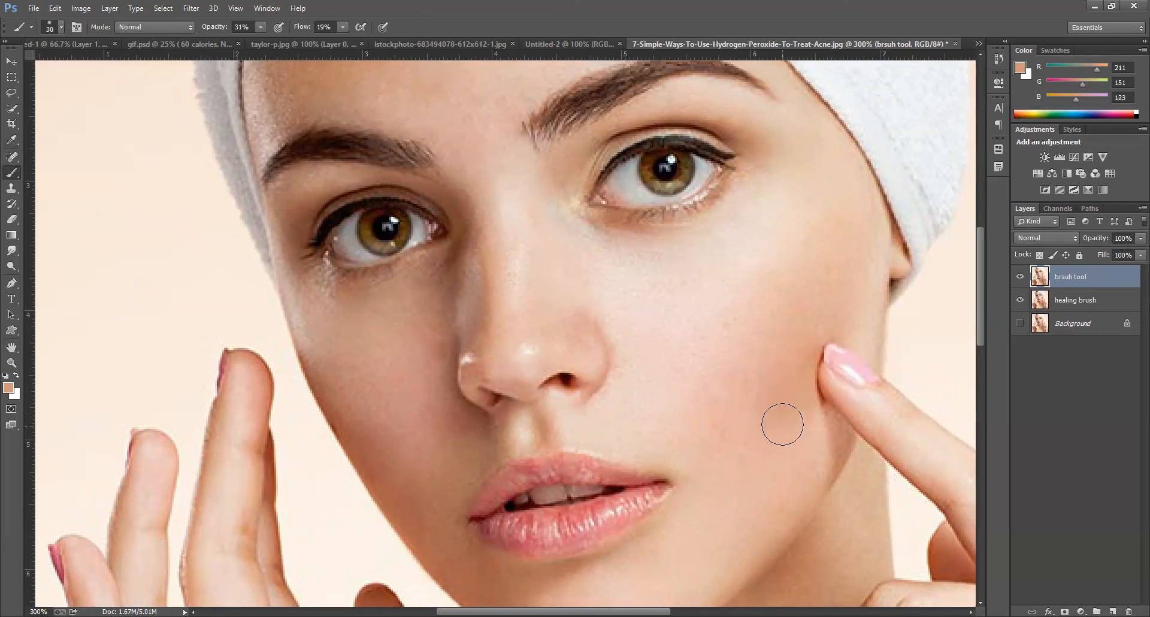
key("alt")
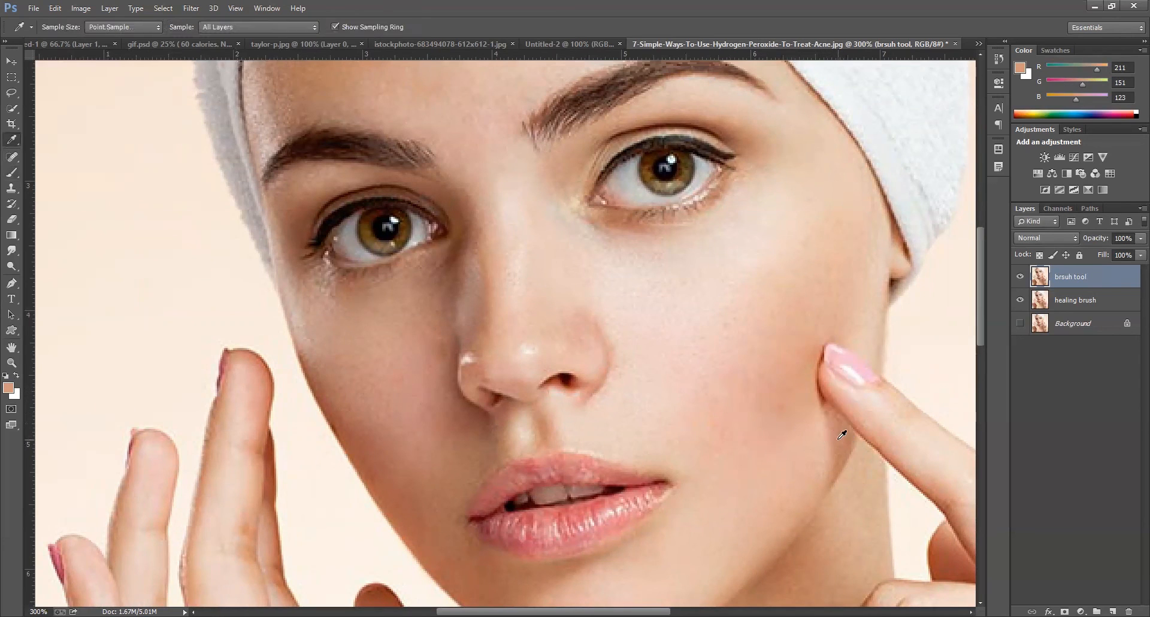
left_click(839, 437, "alt")
key("ctrl")
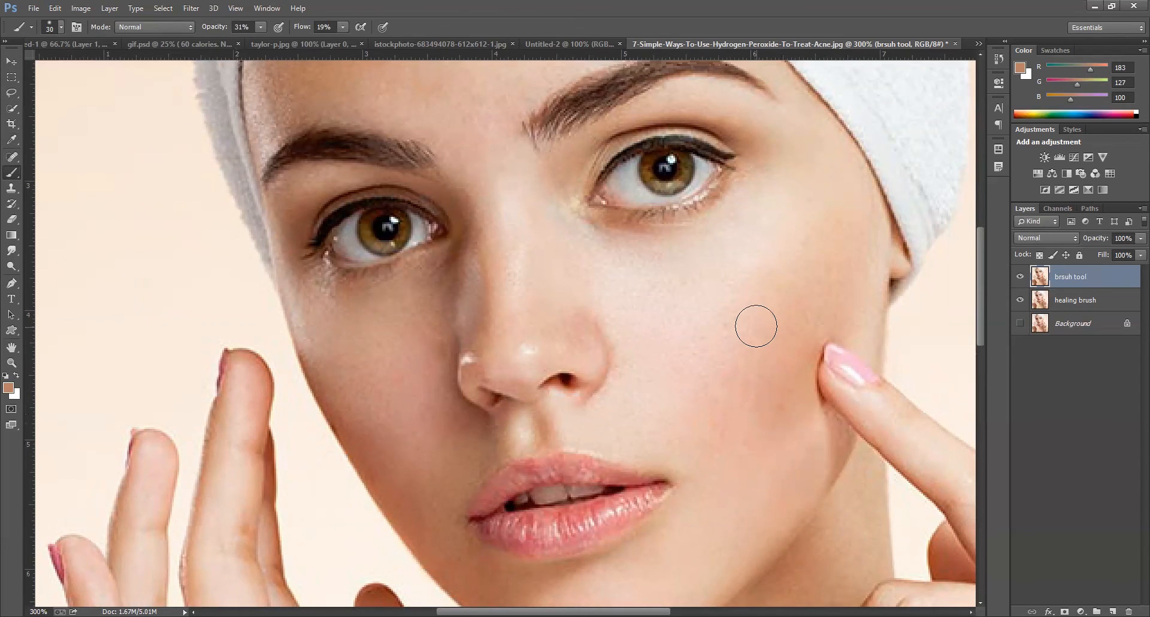
View the portrait at 100%, select the brsuh tool and healing brush layers together, and make the Background layer visible.
key("ctrl+1")
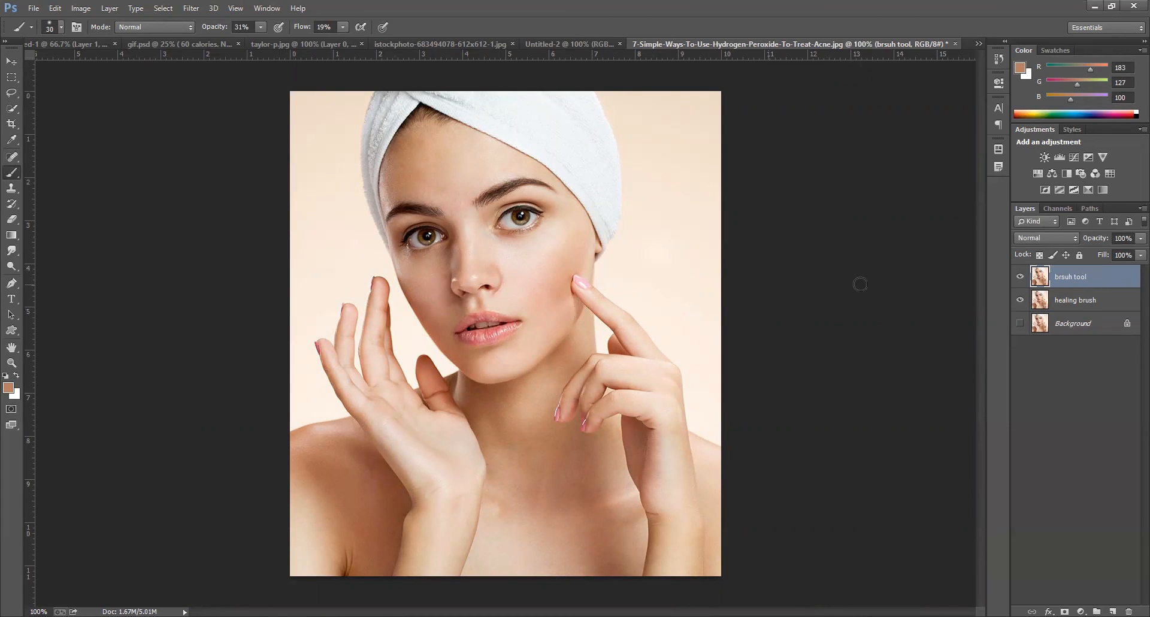
left_click(1080, 308, "shift")
left_click(1021, 301)
left_click(1020, 301)
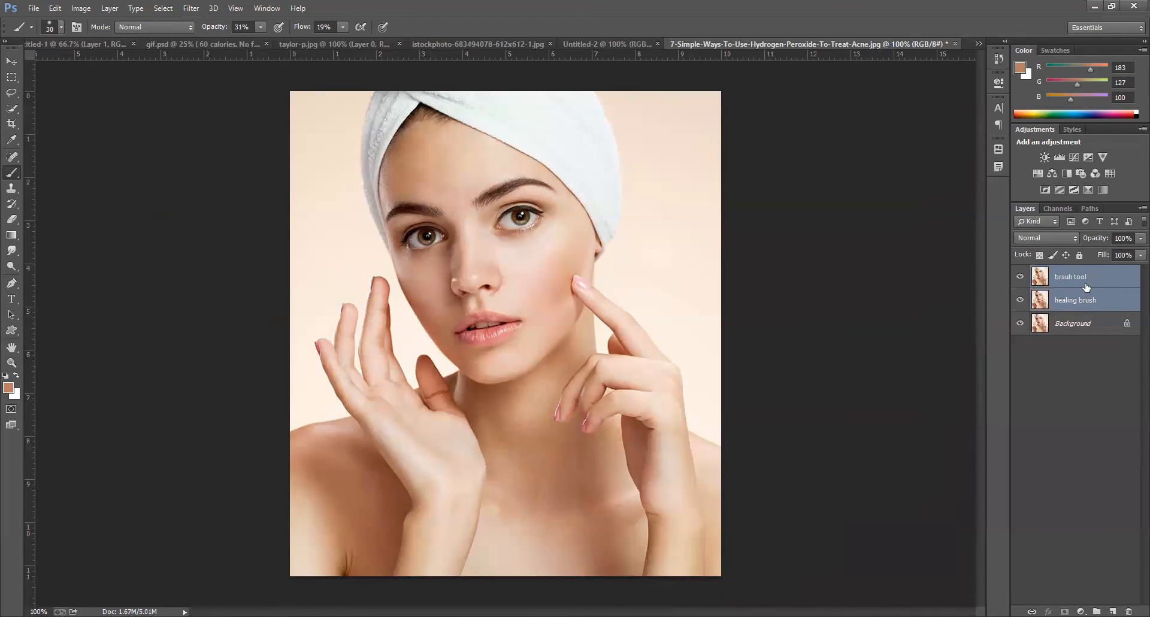
key("v")
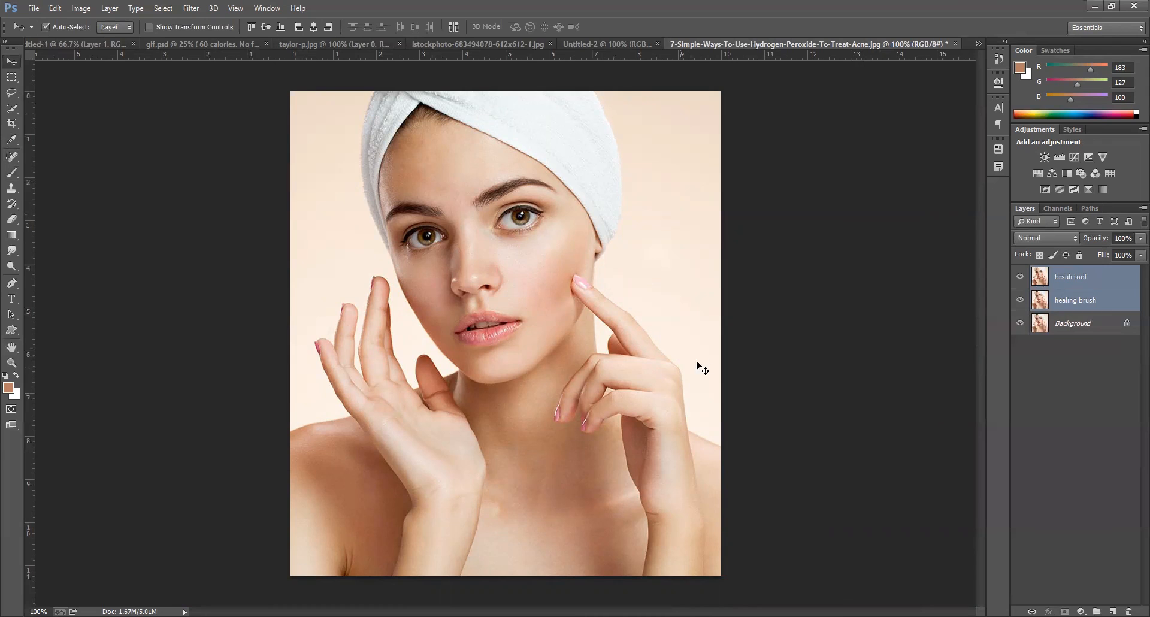